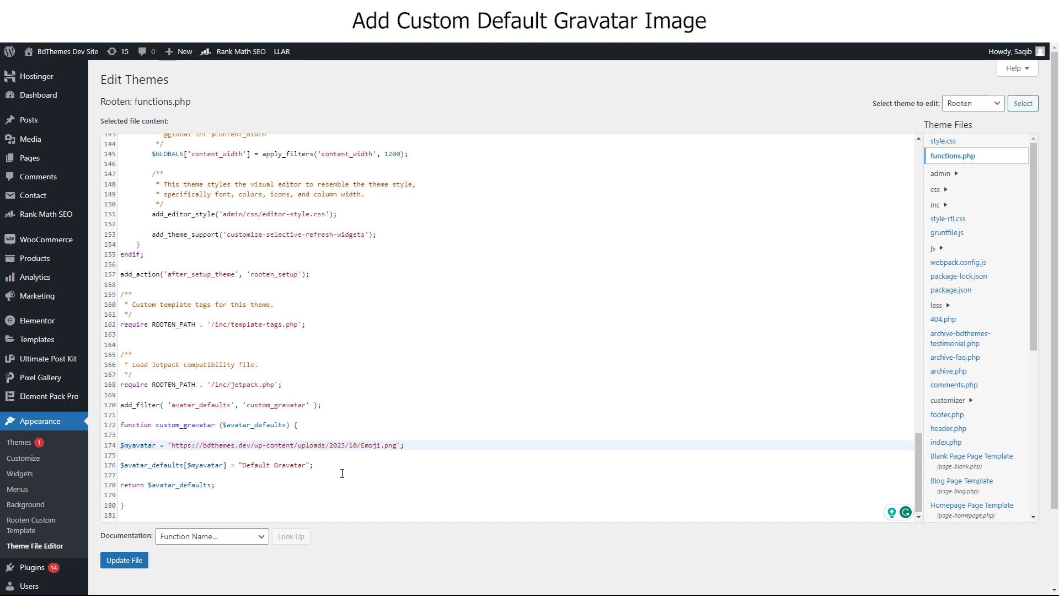
- Save functions.php, then set Default Gravatar as the default avatar in Discussion settings and save
{"action": "left_click", "coordinate": [125, 560]}
{"action": "scroll", "coordinate": [39, 563], "scroll_direction": "down", "scroll_amount": 1}
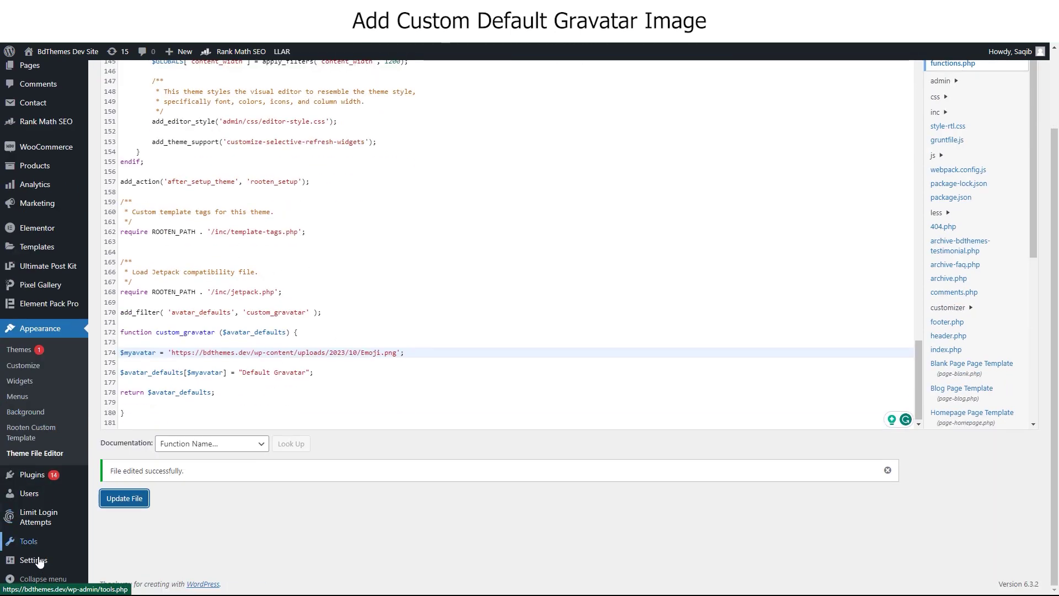
{"action": "mouse_move", "coordinate": [33, 561]}
{"action": "left_click", "coordinate": [136, 482]}
{"action": "scroll", "coordinate": [307, 421], "scroll_direction": "down", "scroll_amount": 10}
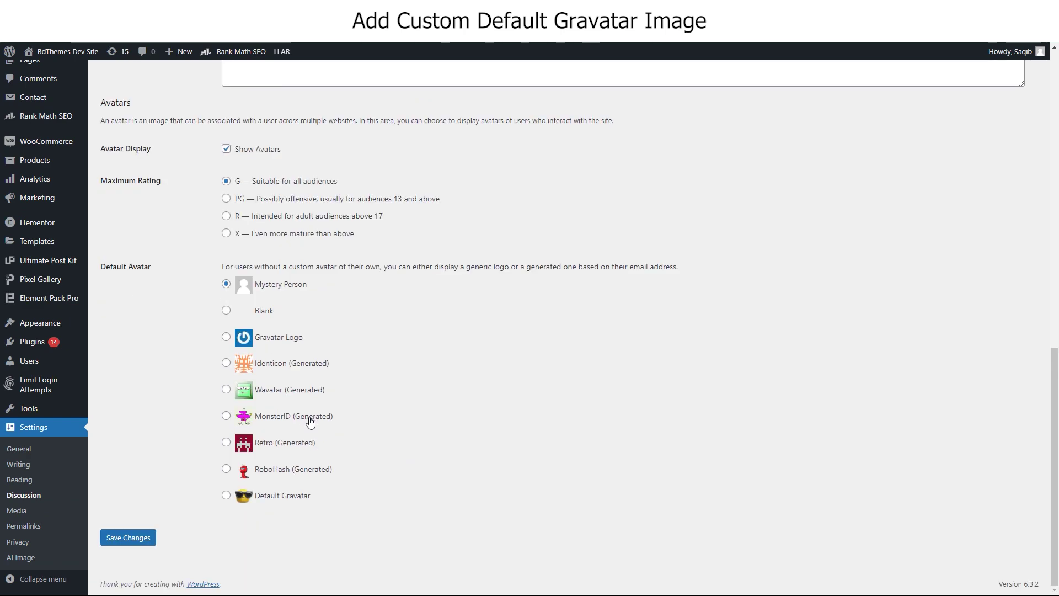
{"action": "left_click", "coordinate": [228, 496]}
{"action": "left_click", "coordinate": [129, 538]}
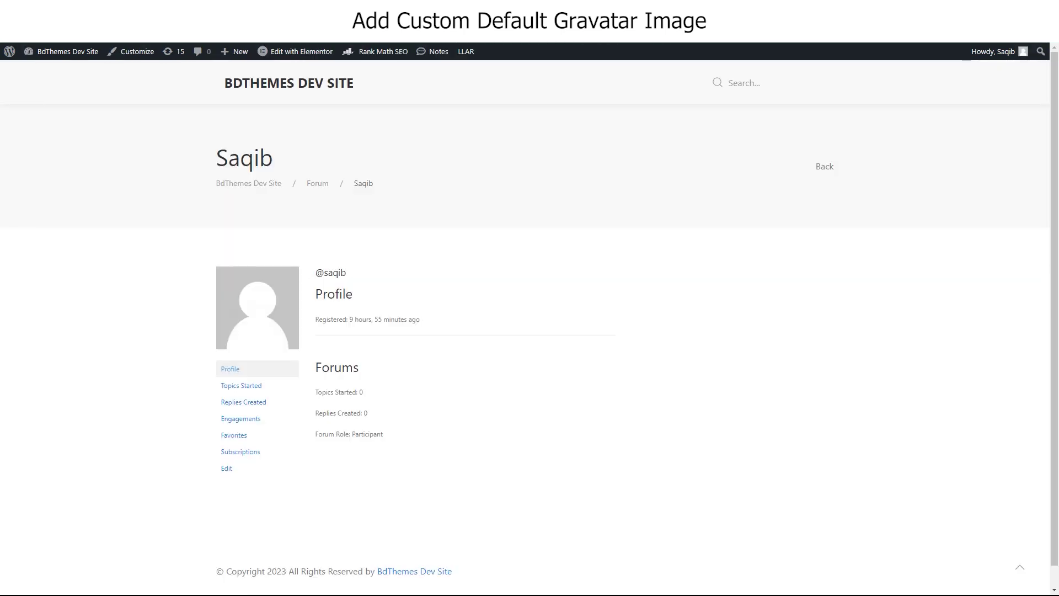
{"action": "key", "text": "F5"}
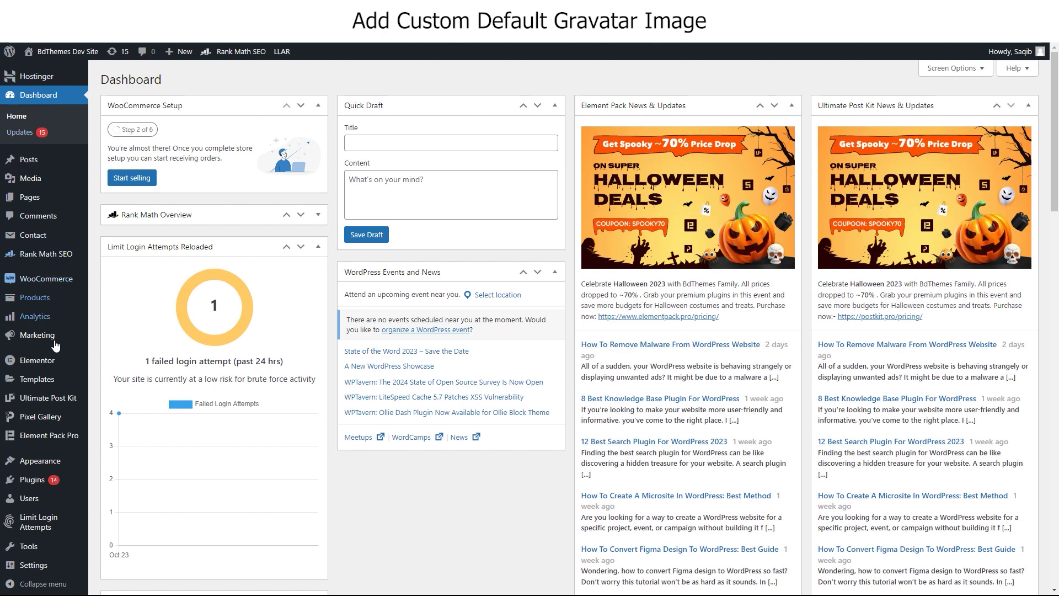
{"action": "scroll", "coordinate": [57, 490], "scroll_direction": "down", "scroll_amount": 5}
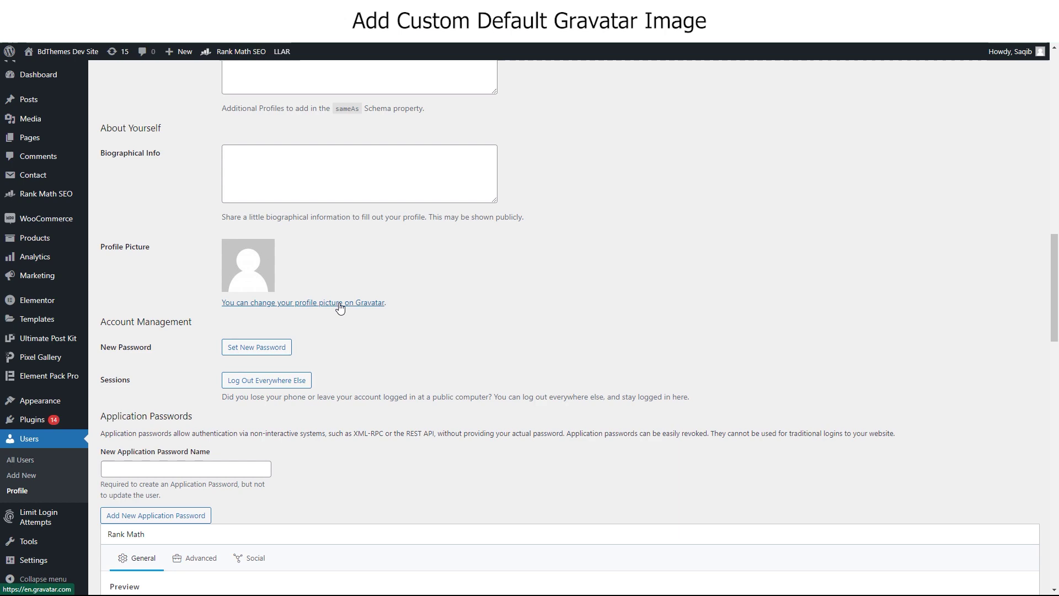
{"action": "scroll", "coordinate": [338, 309], "scroll_direction": "down", "scroll_amount": 3}
{"action": "scroll", "coordinate": [338, 303], "scroll_direction": "up", "scroll_amount": 4}
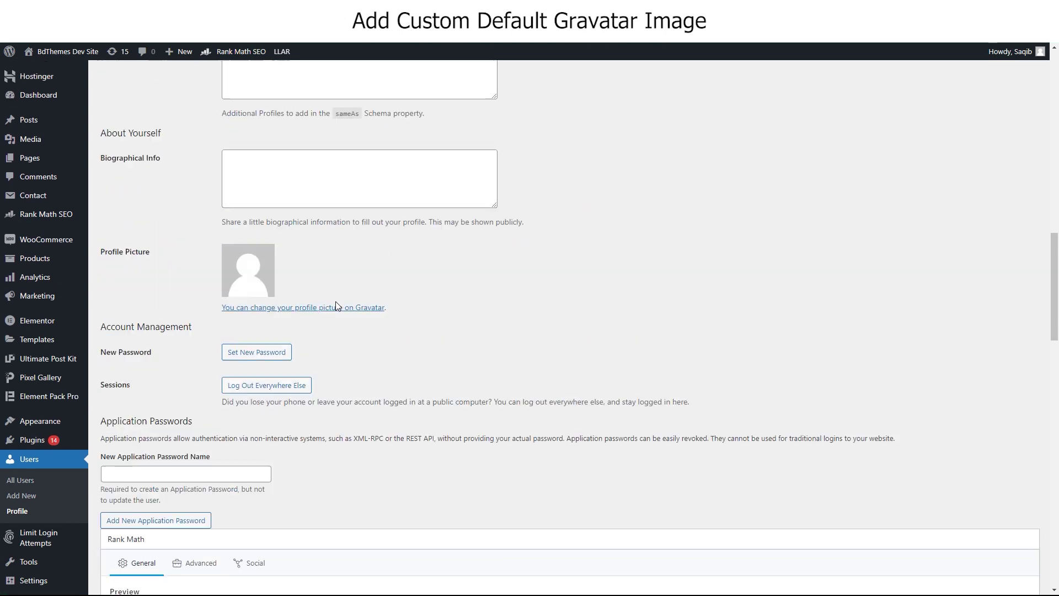
{"action": "scroll", "coordinate": [337, 307], "scroll_direction": "up", "scroll_amount": 2}
{"action": "scroll", "coordinate": [337, 307], "scroll_direction": "down", "scroll_amount": 2}
{"action": "scroll", "coordinate": [67, 373], "scroll_direction": "down", "scroll_amount": 5}
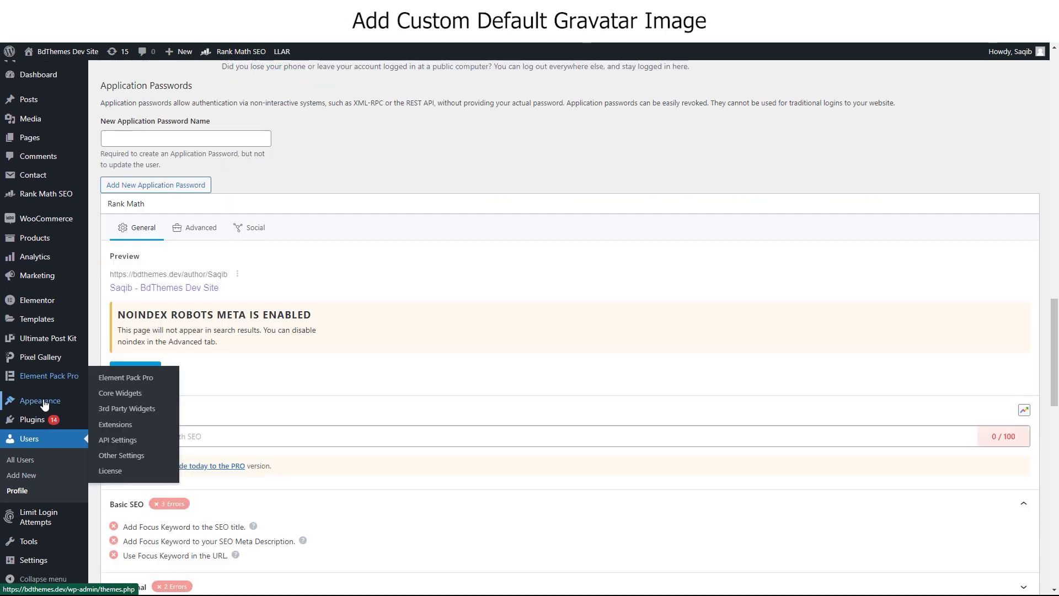
{"action": "scroll", "coordinate": [50, 415], "scroll_direction": "down", "scroll_amount": 1}
{"action": "mouse_move", "coordinate": [33, 560]}
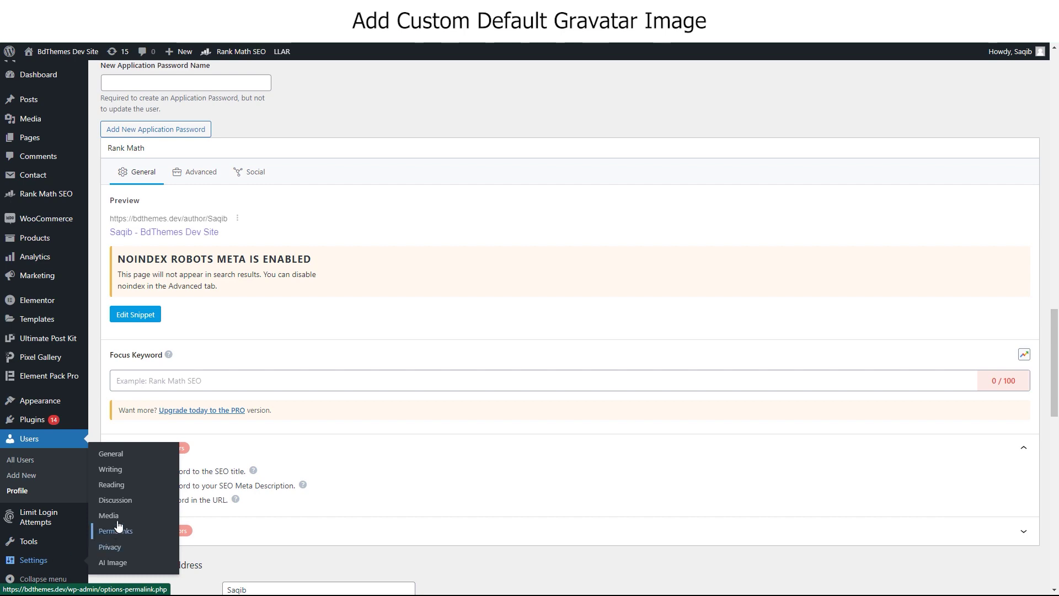
- Bring up the Discussion settings to review the built-in Default Avatar choices
{"action": "left_click", "coordinate": [124, 502]}
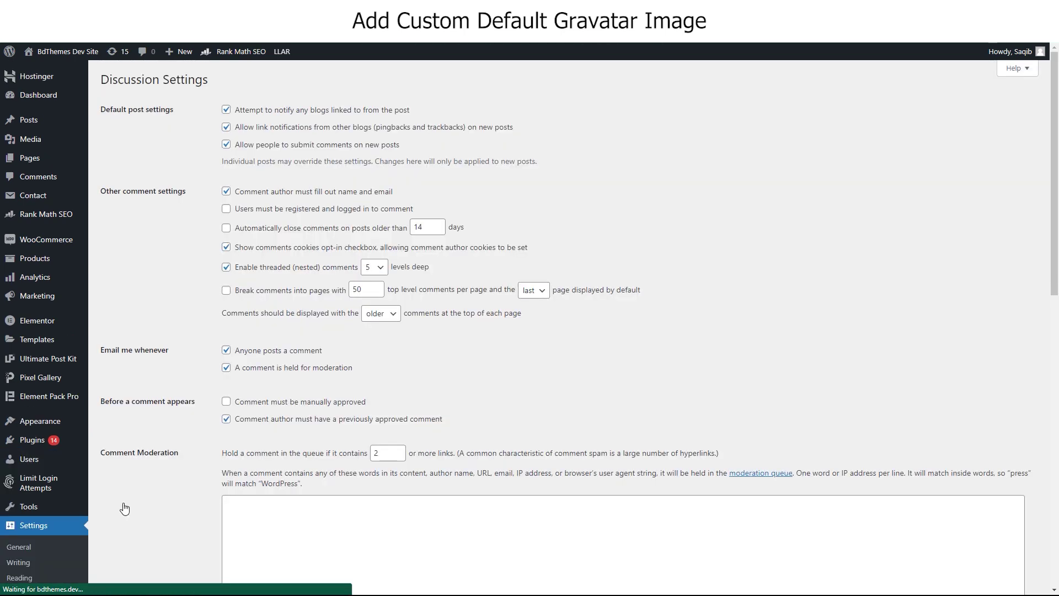
{"action": "scroll", "coordinate": [212, 430], "scroll_direction": "down", "scroll_amount": 5}
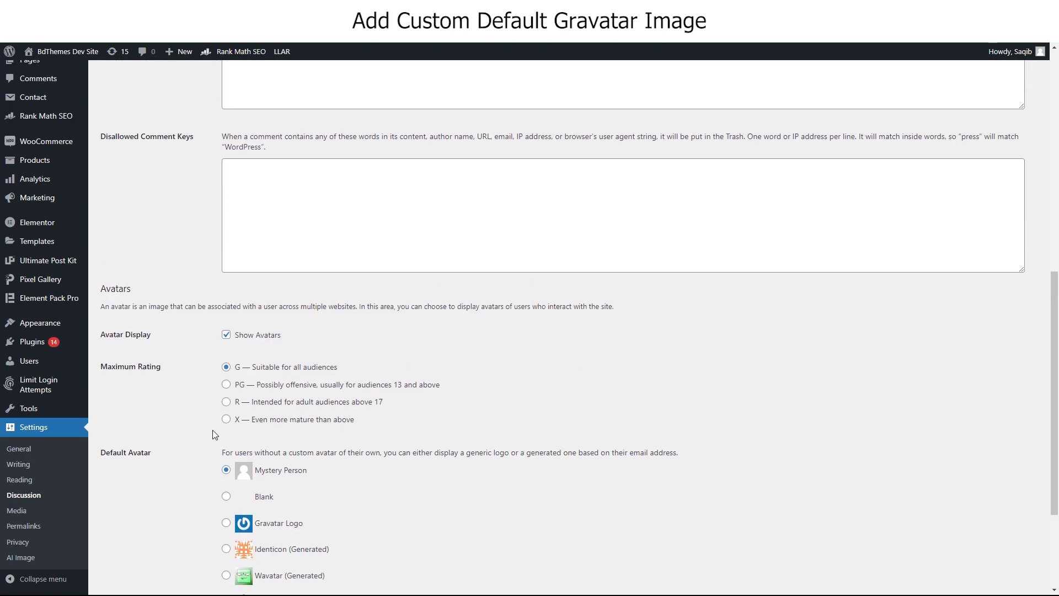
{"action": "scroll", "coordinate": [213, 430], "scroll_direction": "down", "scroll_amount": 2}
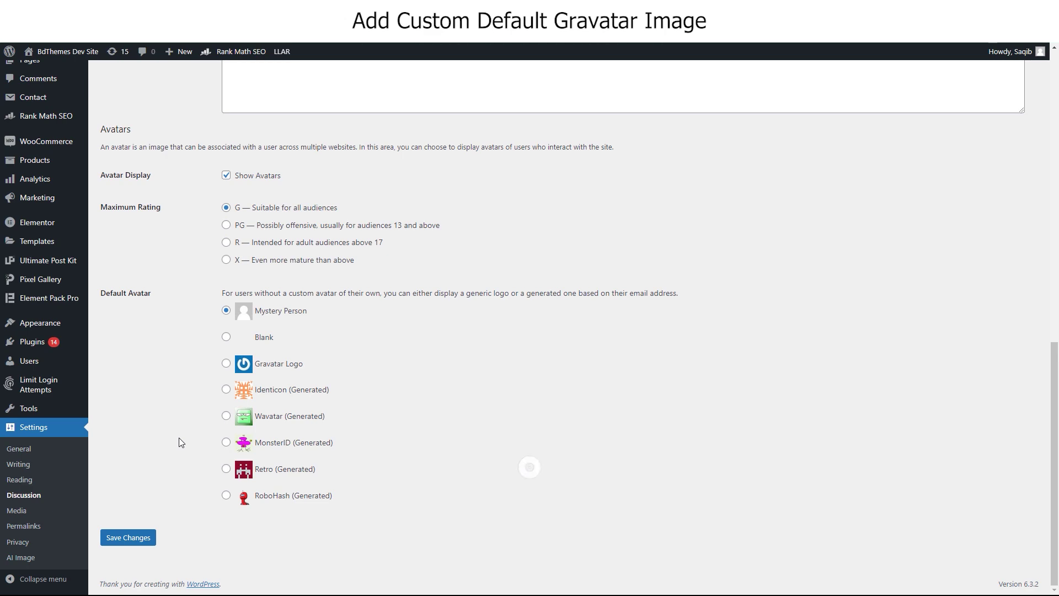
{"action": "scroll", "coordinate": [50, 231], "scroll_direction": "up", "scroll_amount": 5}
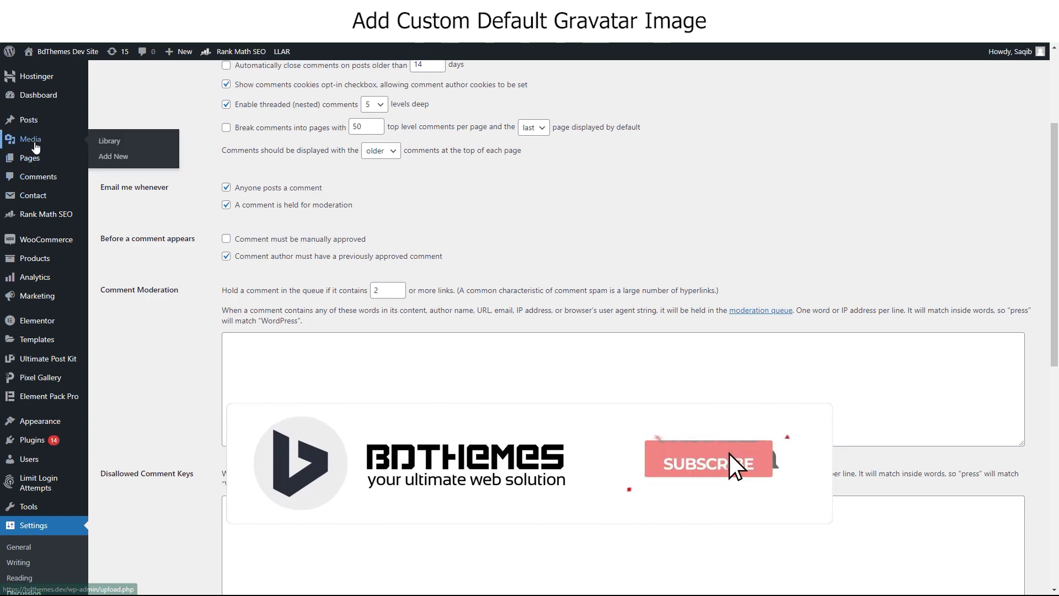
- Copy the sunglasses emoji image's file URL from its Media Library attachment details
{"action": "left_click", "coordinate": [120, 144]}
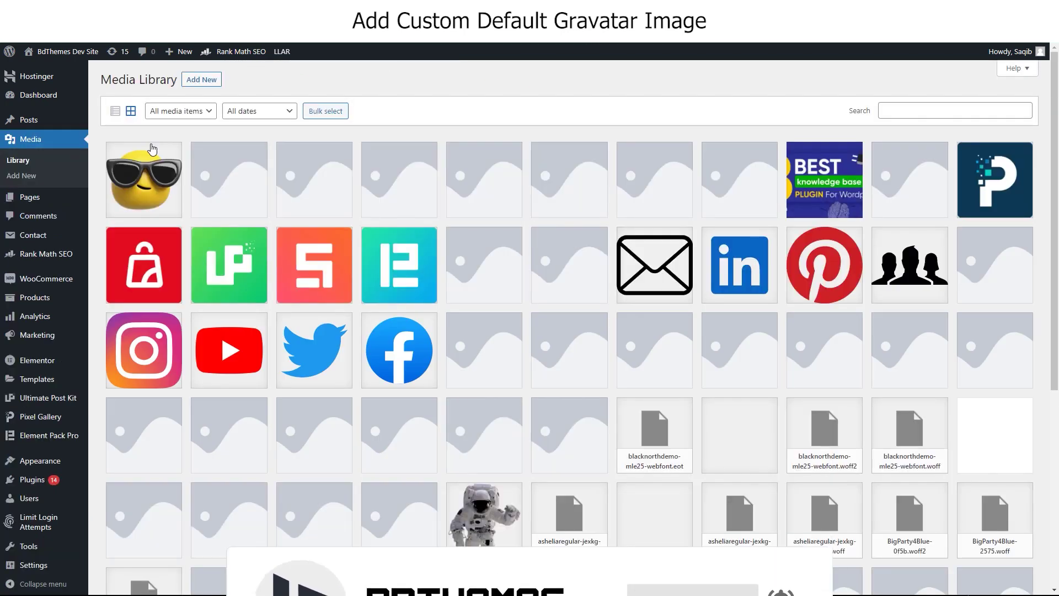
{"action": "left_click", "coordinate": [157, 177]}
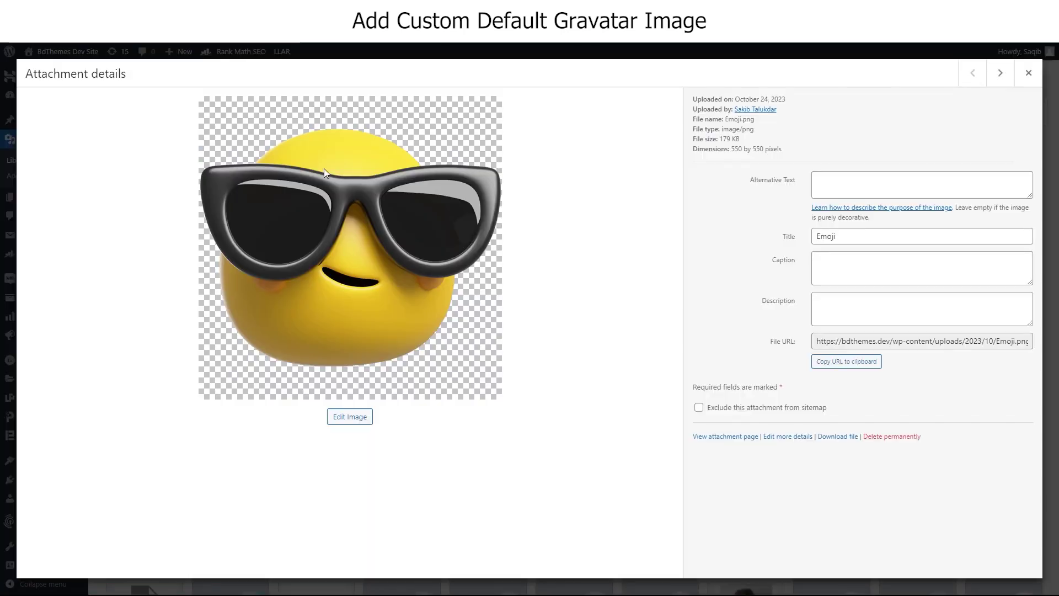
{"action": "left_click", "coordinate": [866, 363]}
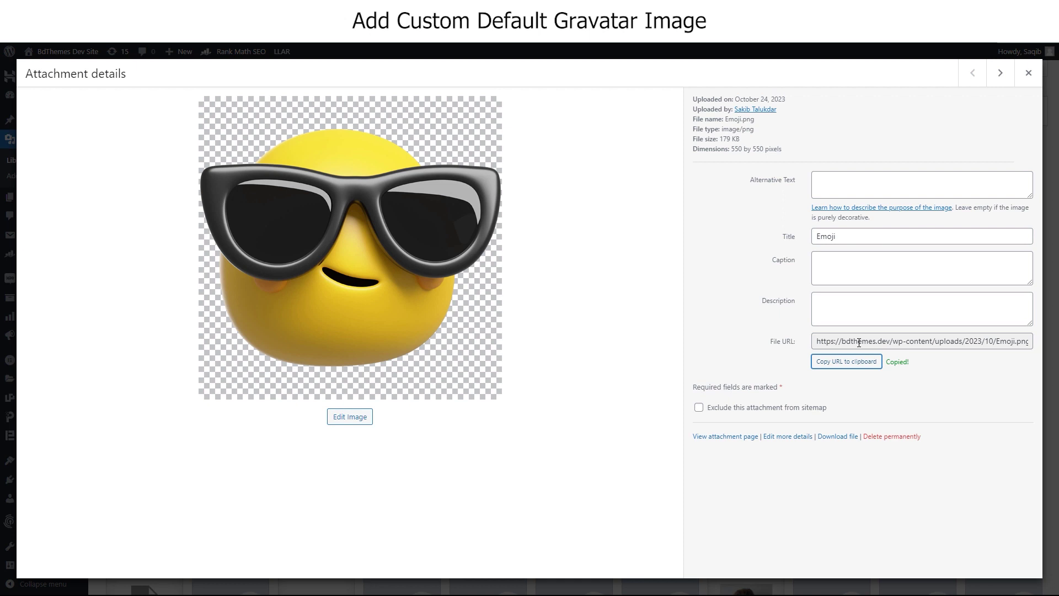
{"action": "left_click", "coordinate": [1028, 73]}
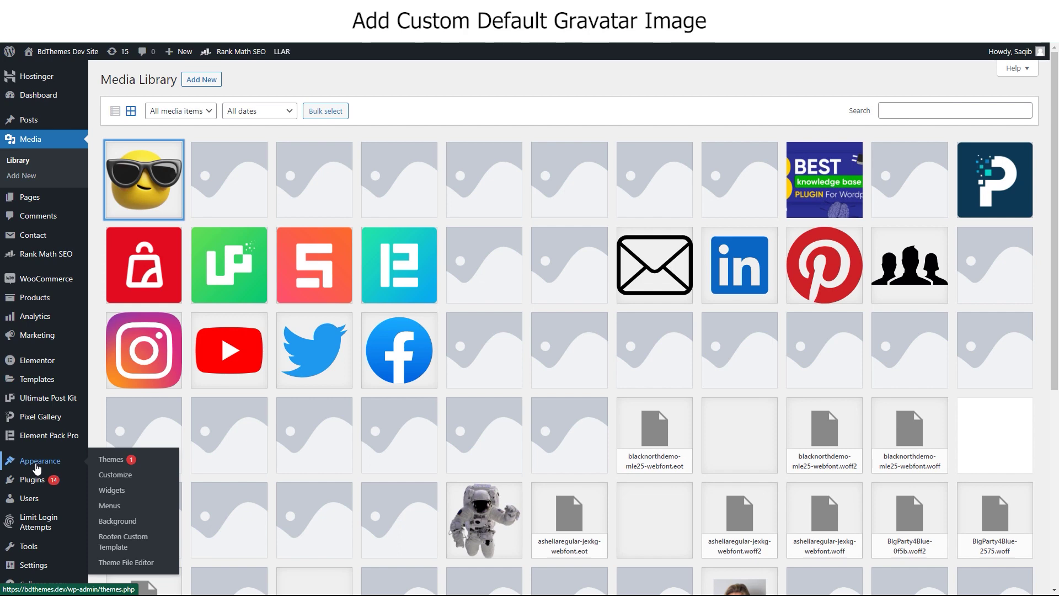
{"action": "mouse_move", "coordinate": [40, 460]}
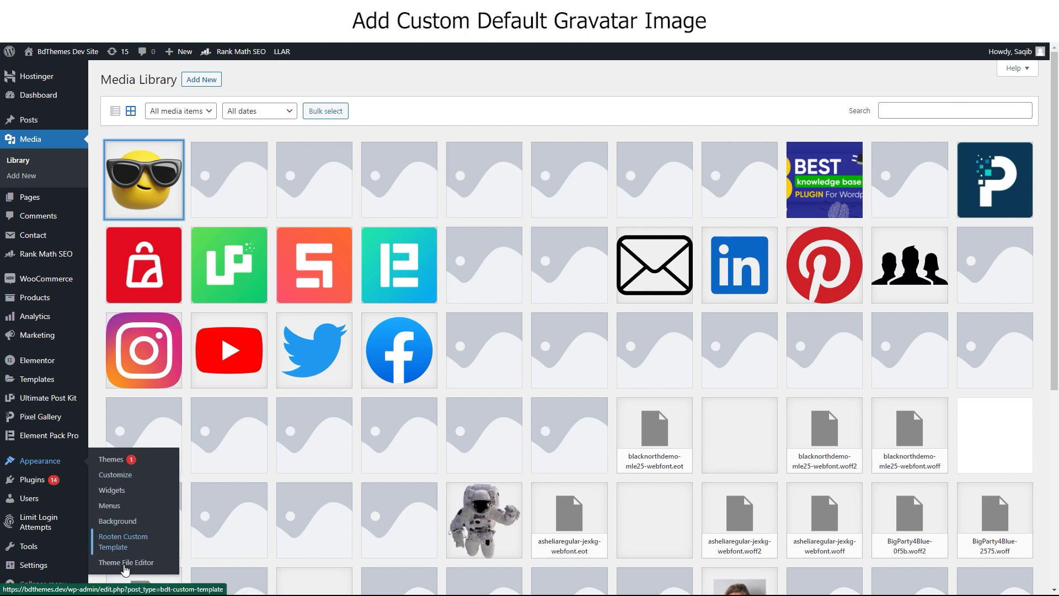
- Load Rooten's functions.php in the theme editor and add blank lines at its end
{"action": "left_click", "coordinate": [126, 570]}
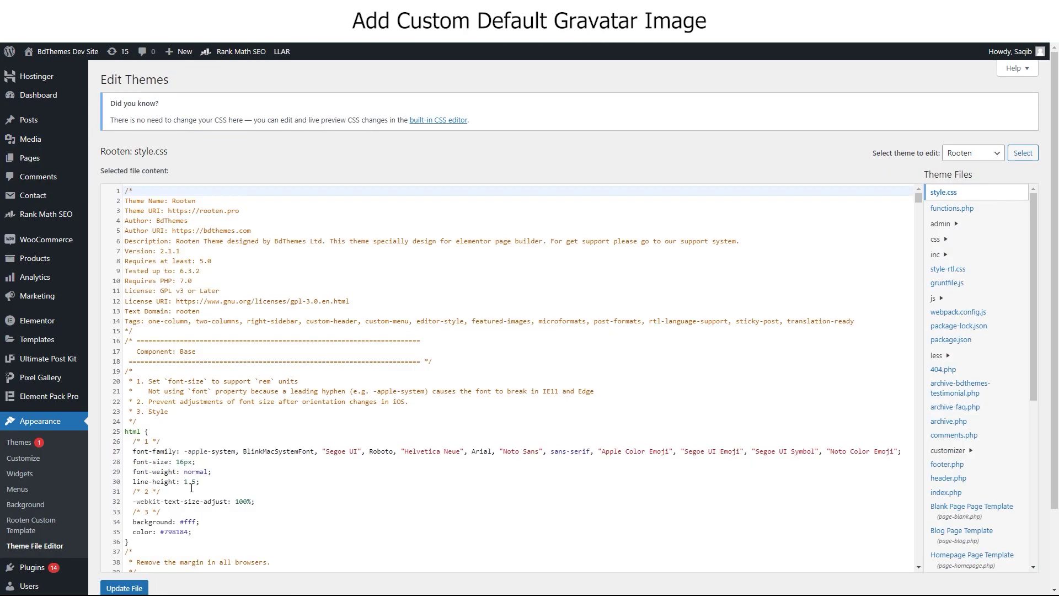
{"action": "left_click", "coordinate": [944, 210]}
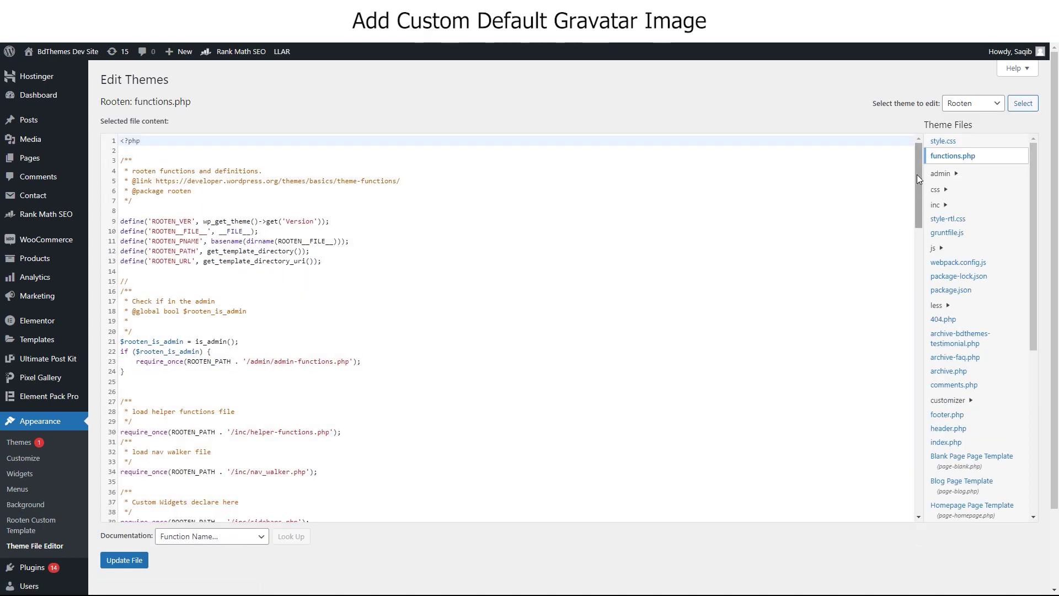
{"action": "left_click_drag", "start_coordinate": [917, 175], "coordinate": [908, 415]}
{"action": "scroll", "coordinate": [846, 472], "scroll_direction": "down", "scroll_amount": 4}
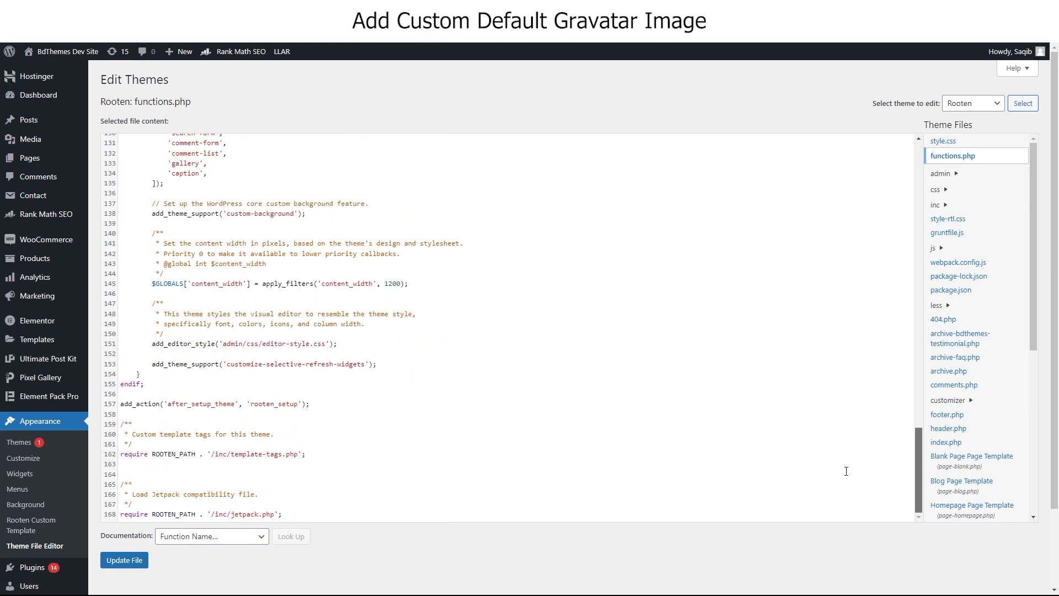
{"action": "left_click", "coordinate": [315, 513]}
{"action": "key", "text": "Return"}
{"action": "key", "text": "Return"}
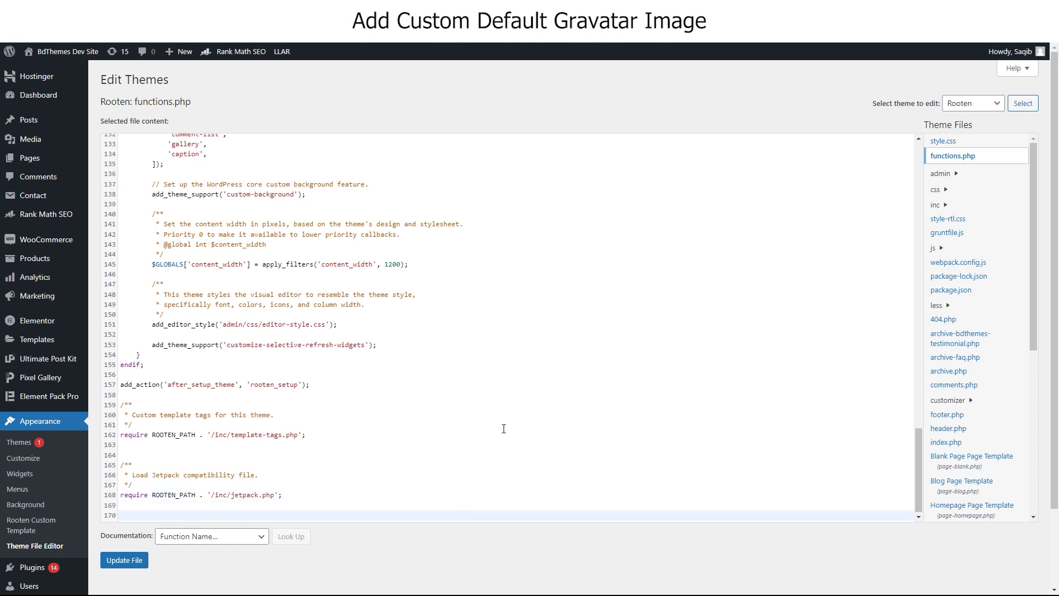
- Bring the custom_gravatar filter code over from the notes and paste it into functions.php
{"action": "key", "text": "alt+Tab"}
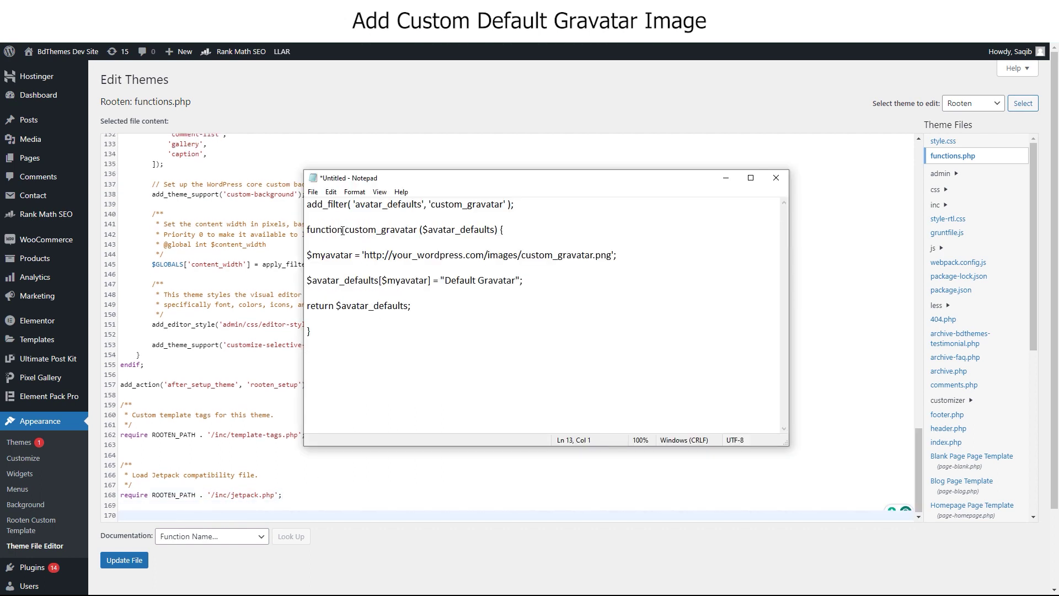
{"action": "left_click_drag", "start_coordinate": [306, 203], "coordinate": [342, 342]}
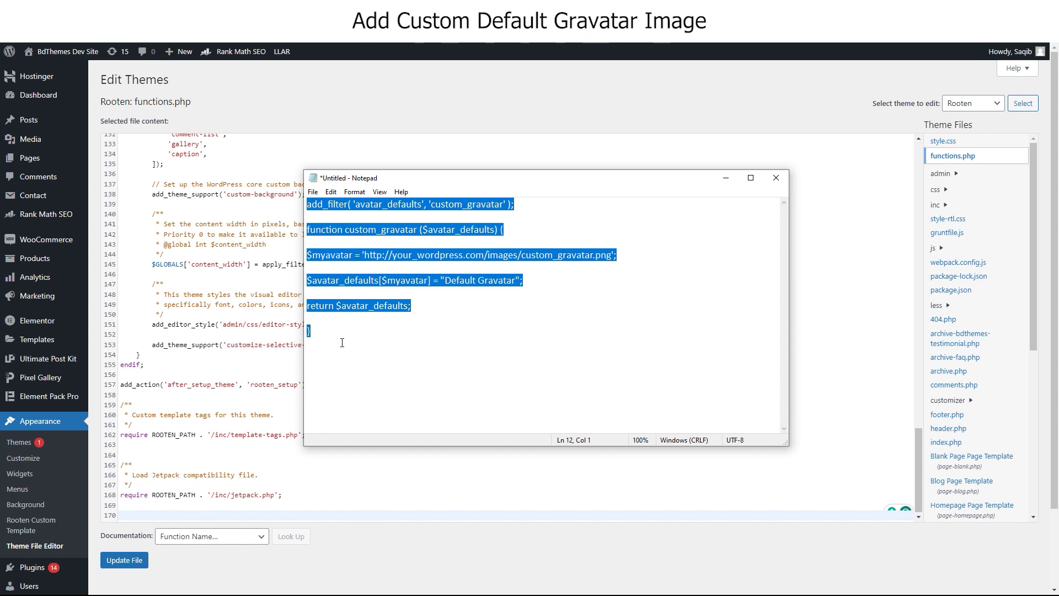
{"action": "left_click", "coordinate": [476, 336]}
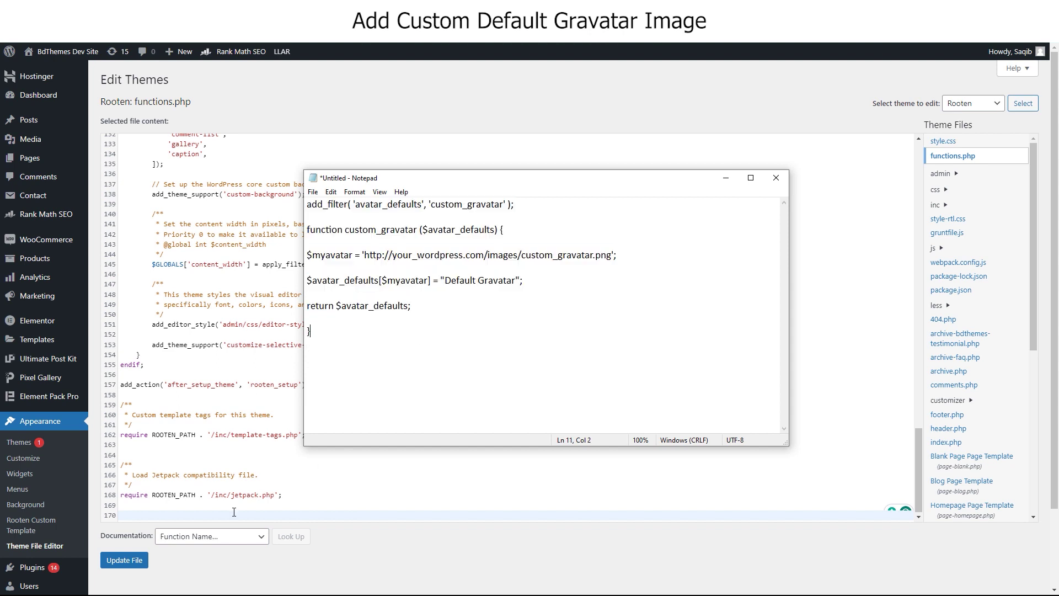
{"action": "key", "text": "alt+Tab"}
{"action": "key", "text": "ctrl+v"}
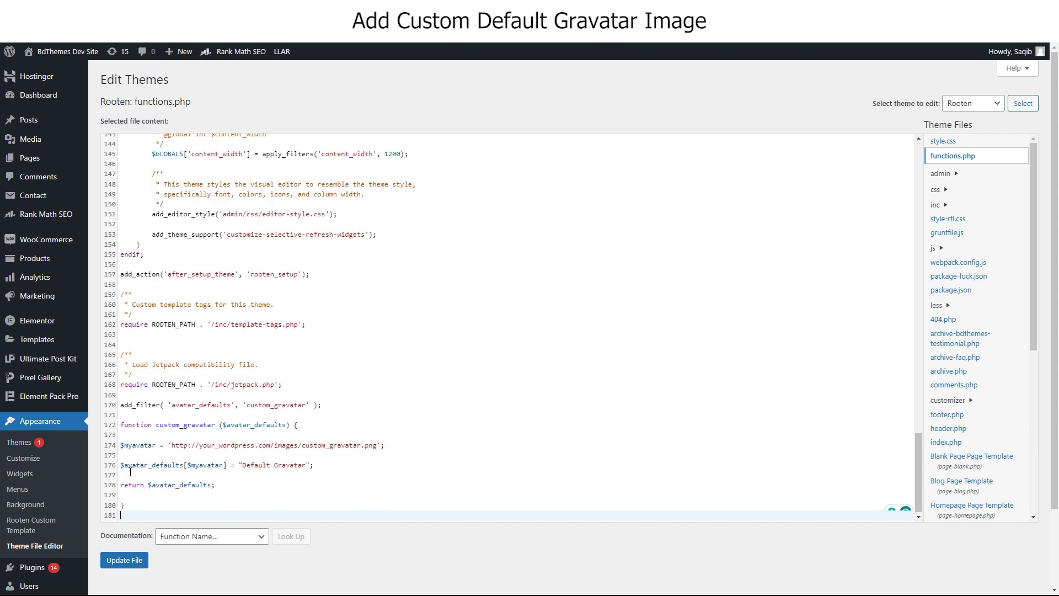
- Replace the placeholder URL on line 174 with the Emoji.png URL and save functions.php
{"action": "left_click_drag", "start_coordinate": [172, 444], "coordinate": [375, 445]}
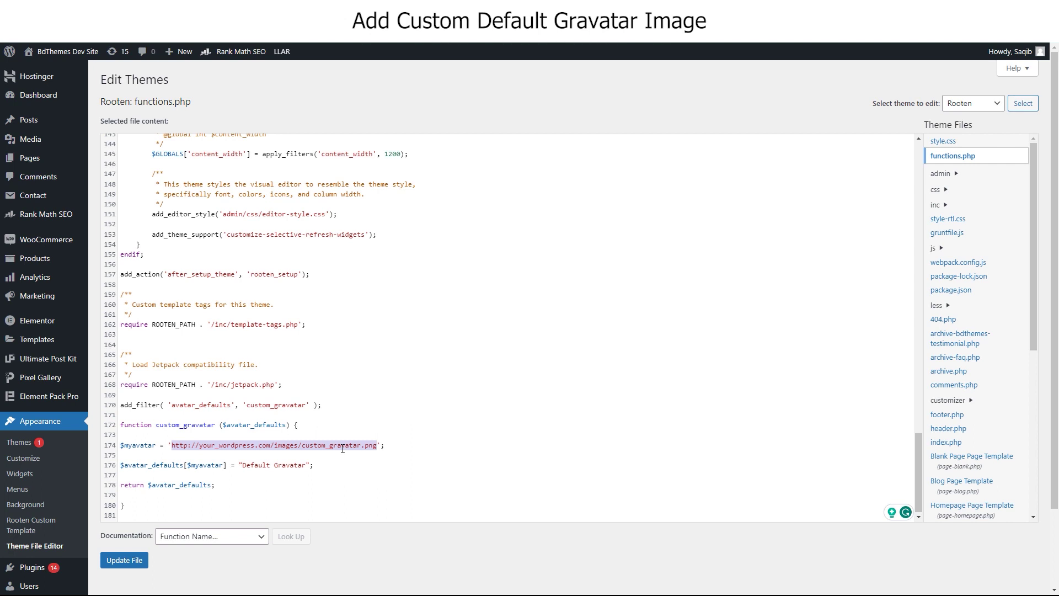
{"action": "key", "text": "super+v"}
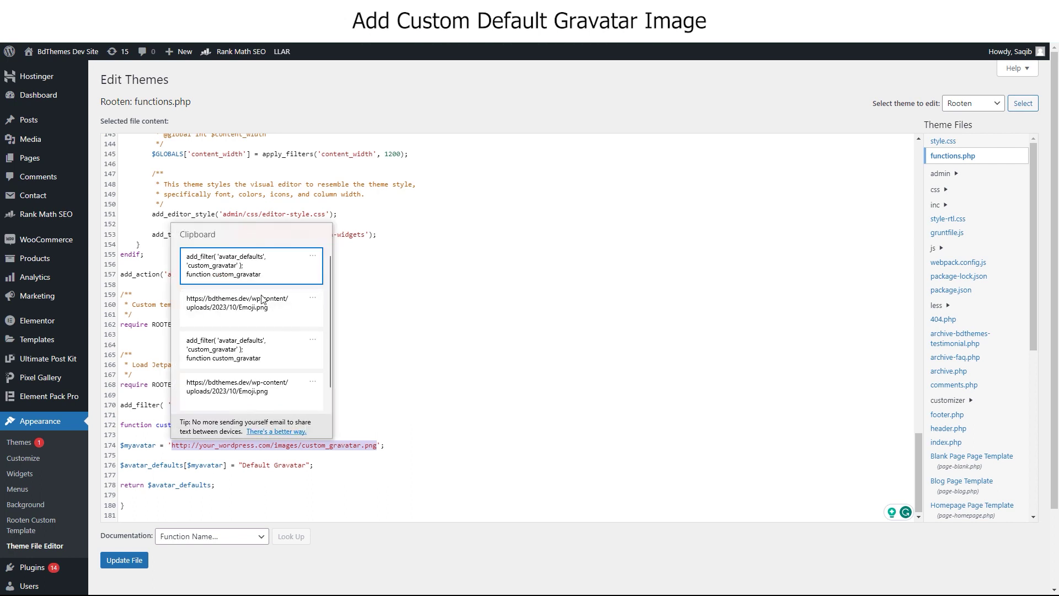
{"action": "left_click", "coordinate": [262, 299]}
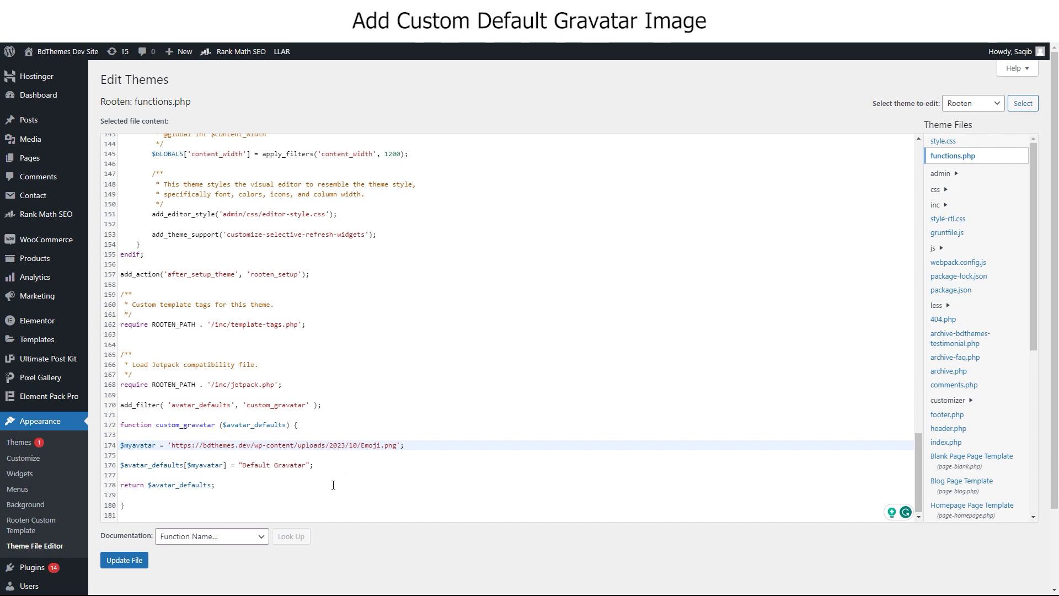
{"action": "left_click", "coordinate": [137, 565]}
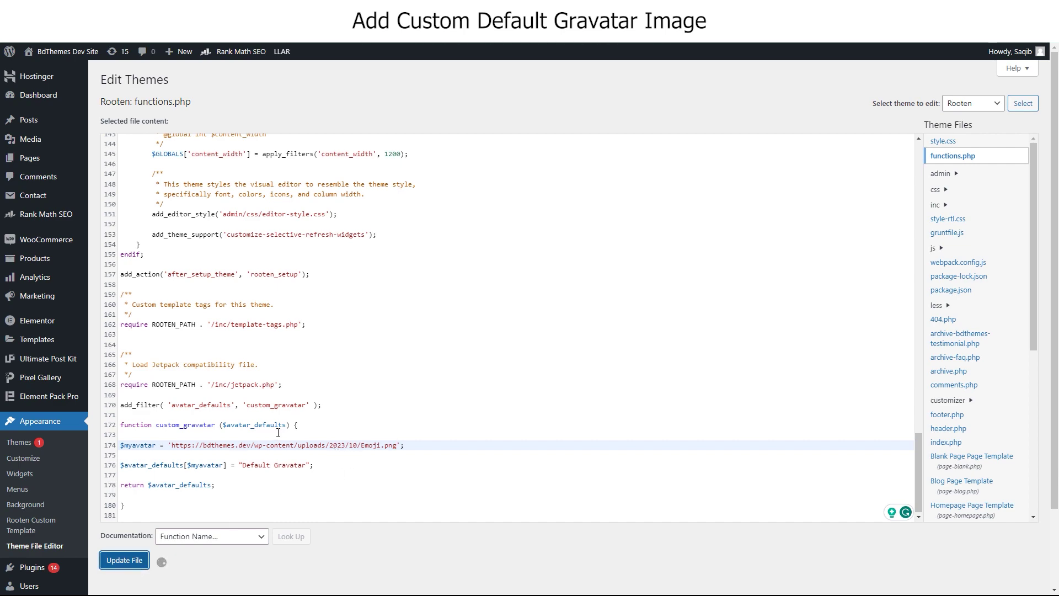
{"action": "scroll", "coordinate": [54, 438], "scroll_direction": "down", "scroll_amount": 2}
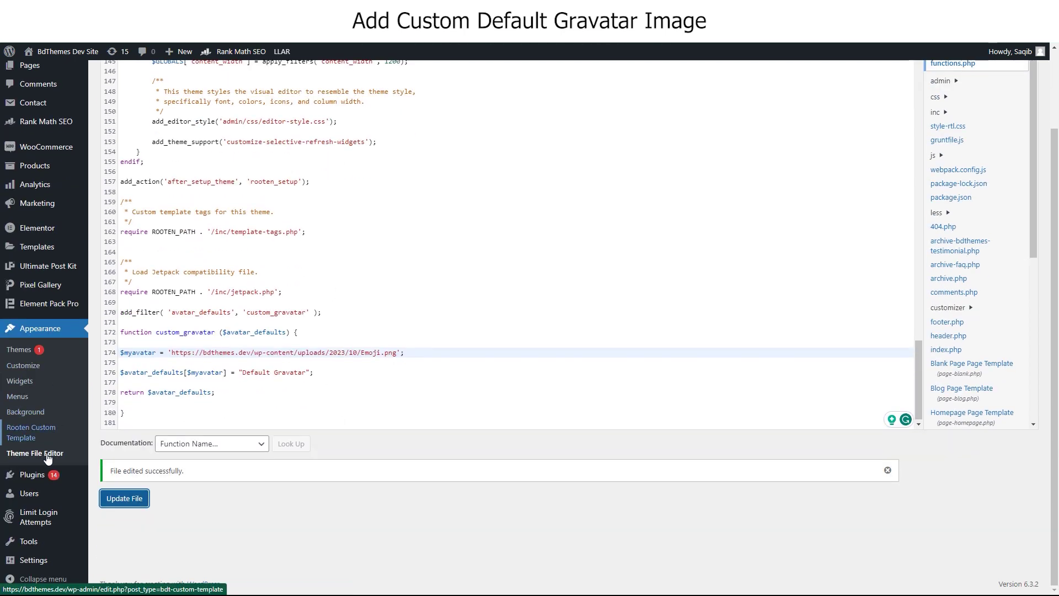
{"action": "left_click", "coordinate": [116, 478]}
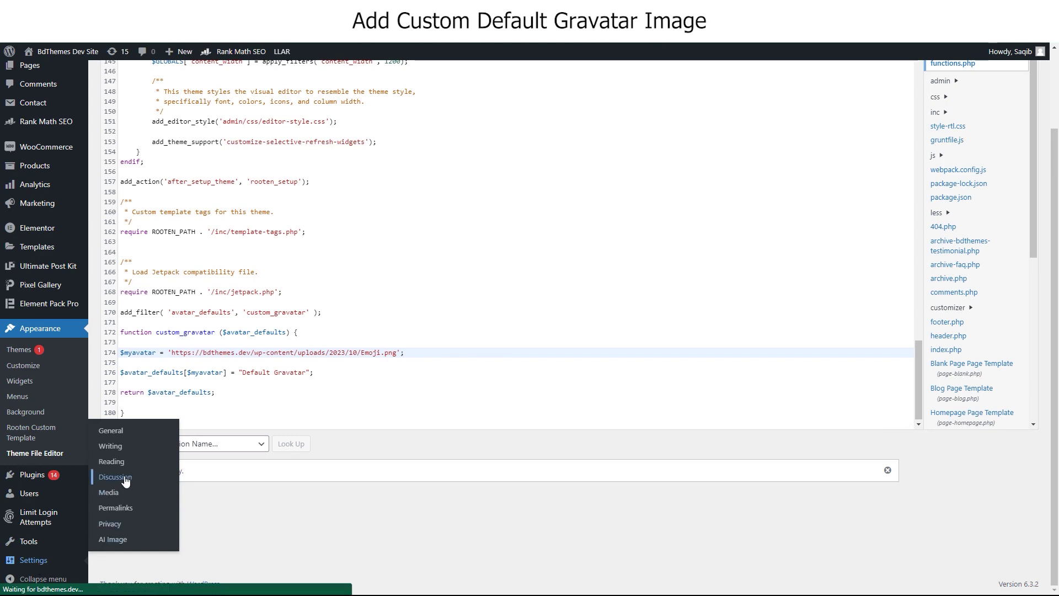
{"action": "scroll", "coordinate": [310, 424], "scroll_direction": "down", "scroll_amount": 6}
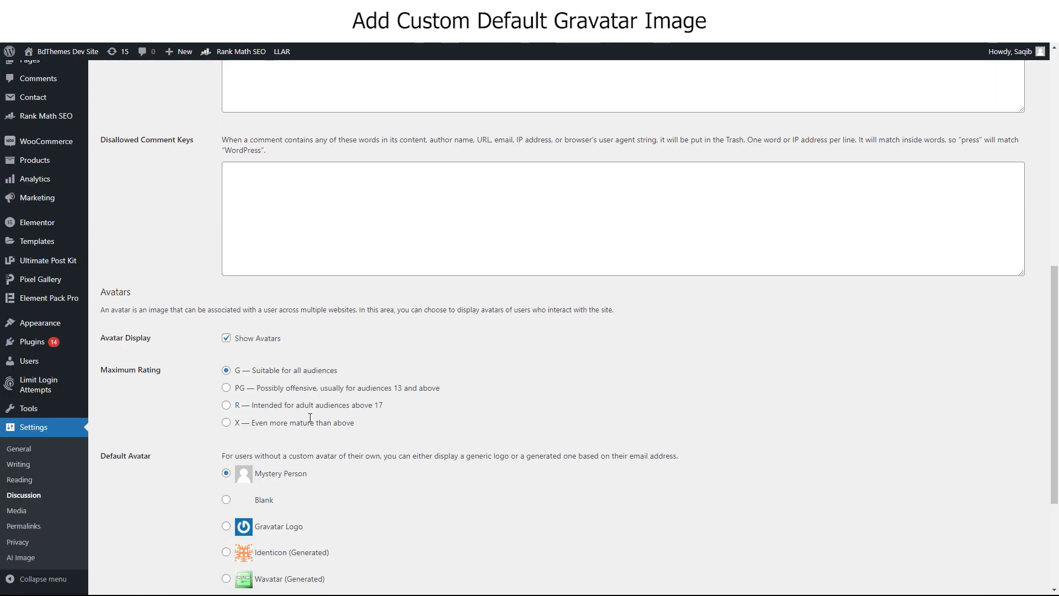
{"action": "scroll", "coordinate": [356, 426], "scroll_direction": "down", "scroll_amount": 5}
- Choose the sunglasses Default Gravatar as default avatar and save the discussion settings
{"action": "left_click", "coordinate": [226, 495]}
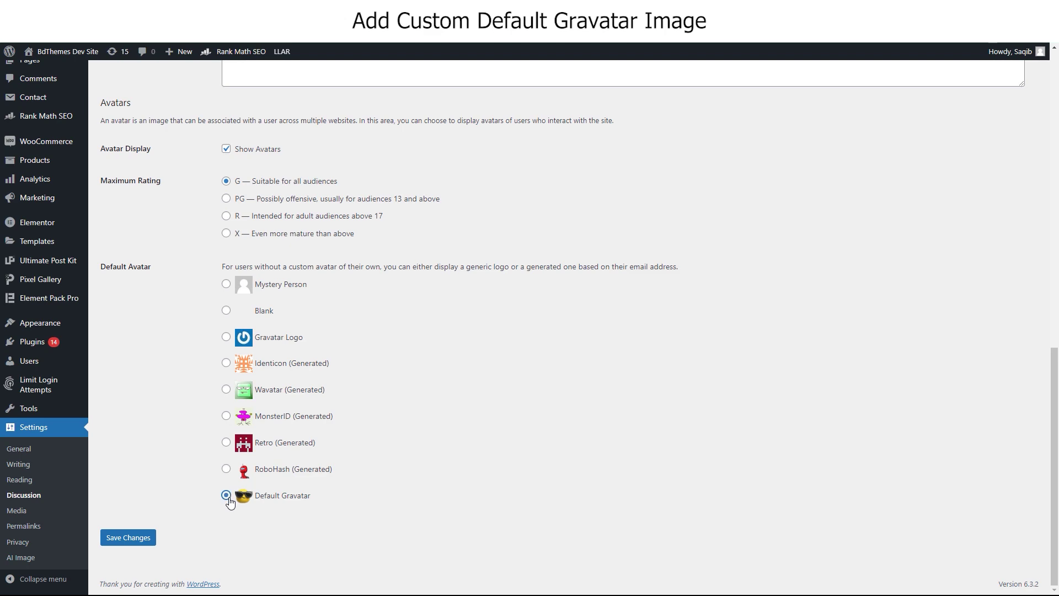
{"action": "left_click", "coordinate": [131, 540]}
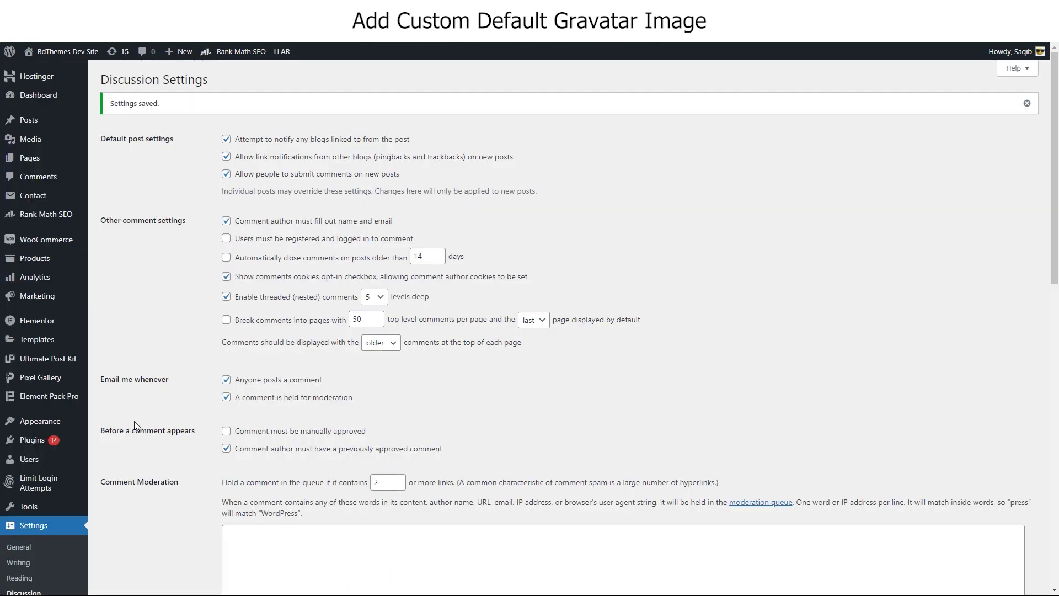
{"action": "scroll", "coordinate": [307, 402], "scroll_direction": "down", "scroll_amount": 5}
{"action": "scroll", "coordinate": [238, 397], "scroll_direction": "down", "scroll_amount": 3}
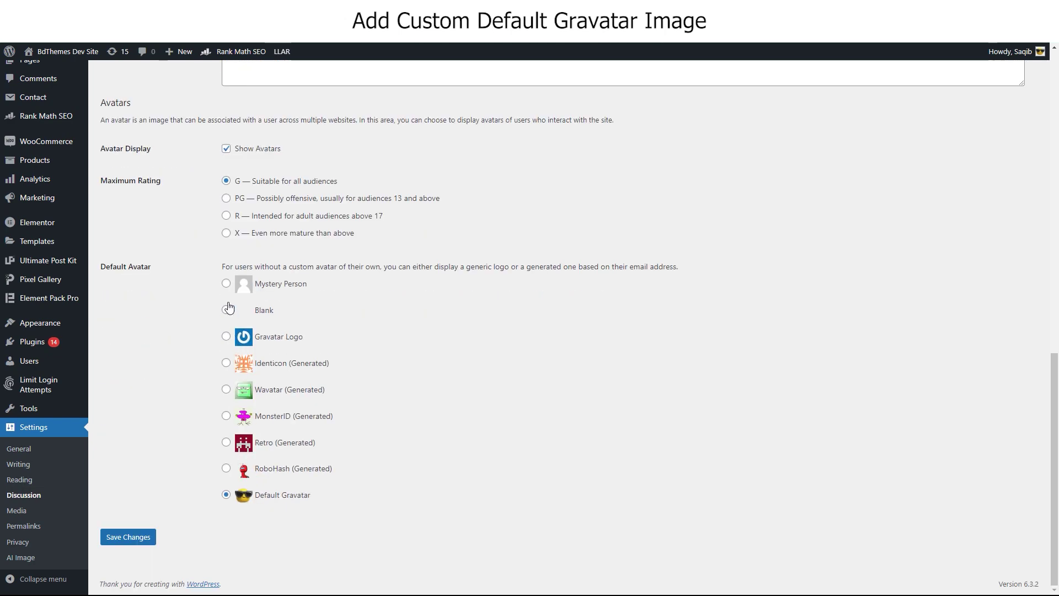
{"action": "mouse_move", "coordinate": [40, 323]}
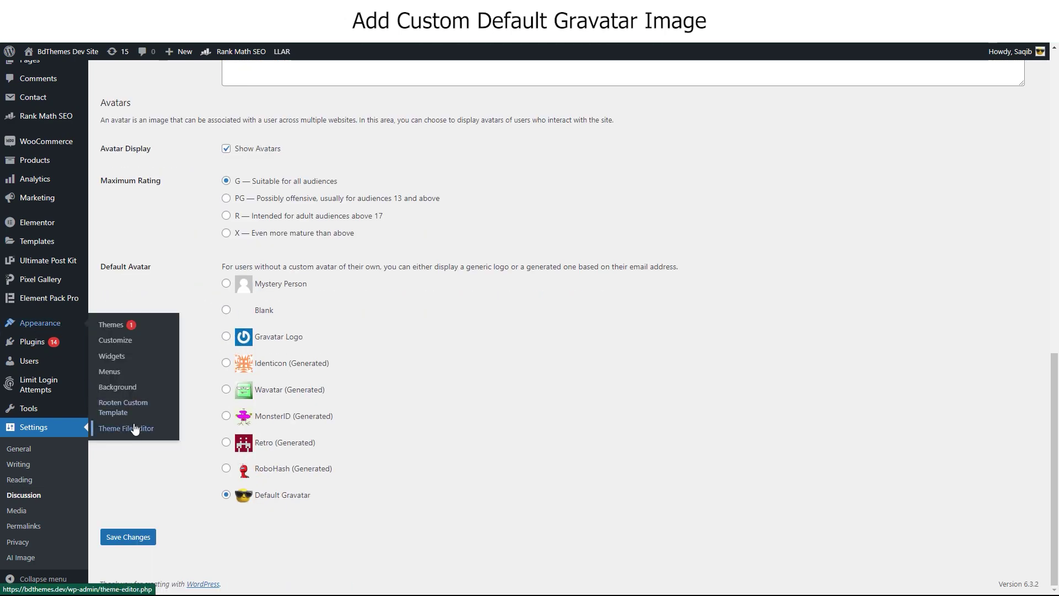
- Delete the custom_gravatar code (lines 170-180) from functions.php and save the file
{"action": "left_click", "coordinate": [134, 429]}
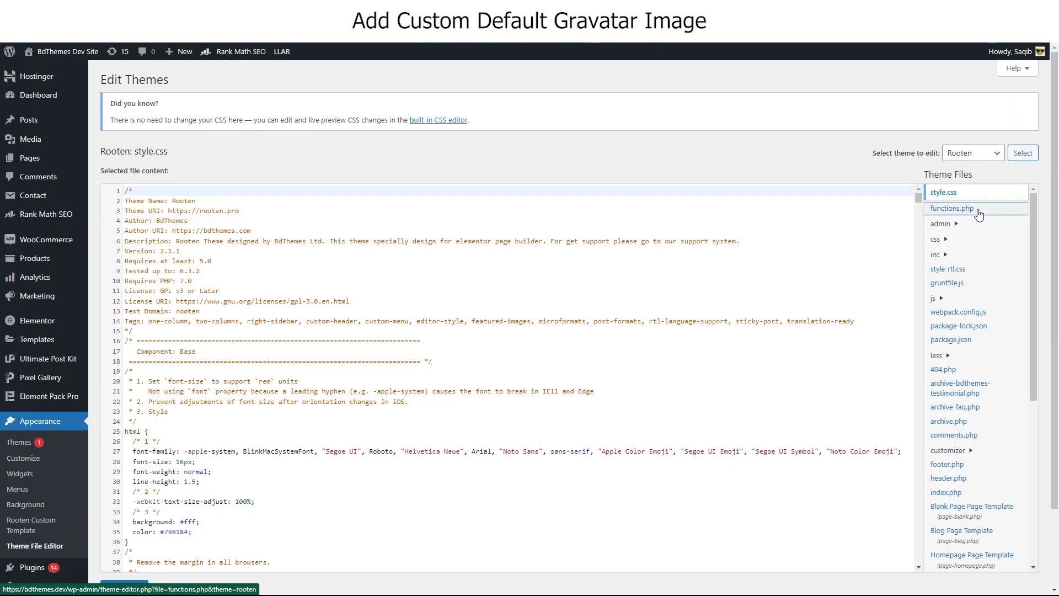
{"action": "left_click", "coordinate": [910, 208]}
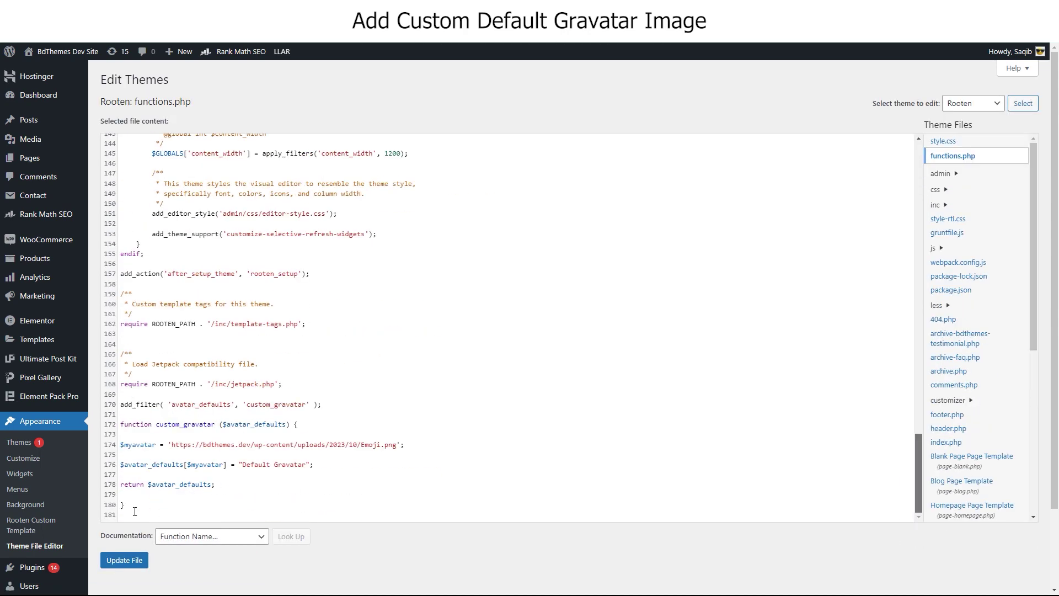
{"action": "left_click_drag", "start_coordinate": [134, 511], "coordinate": [123, 396]}
{"action": "key", "text": "BackSpace"}
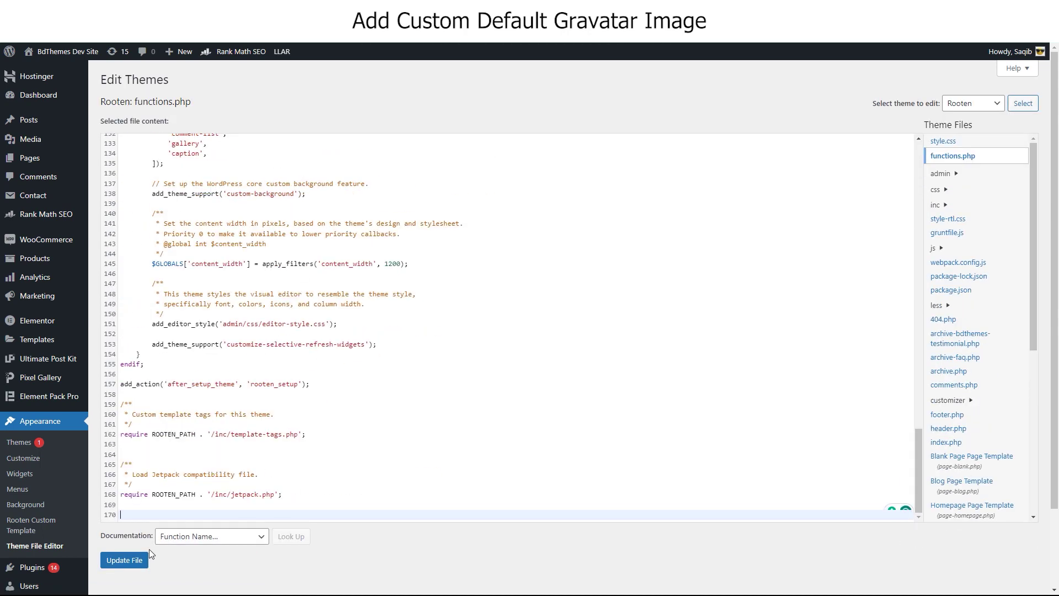
{"action": "left_click", "coordinate": [146, 558]}
{"action": "scroll", "coordinate": [59, 402], "scroll_direction": "down", "scroll_amount": 2}
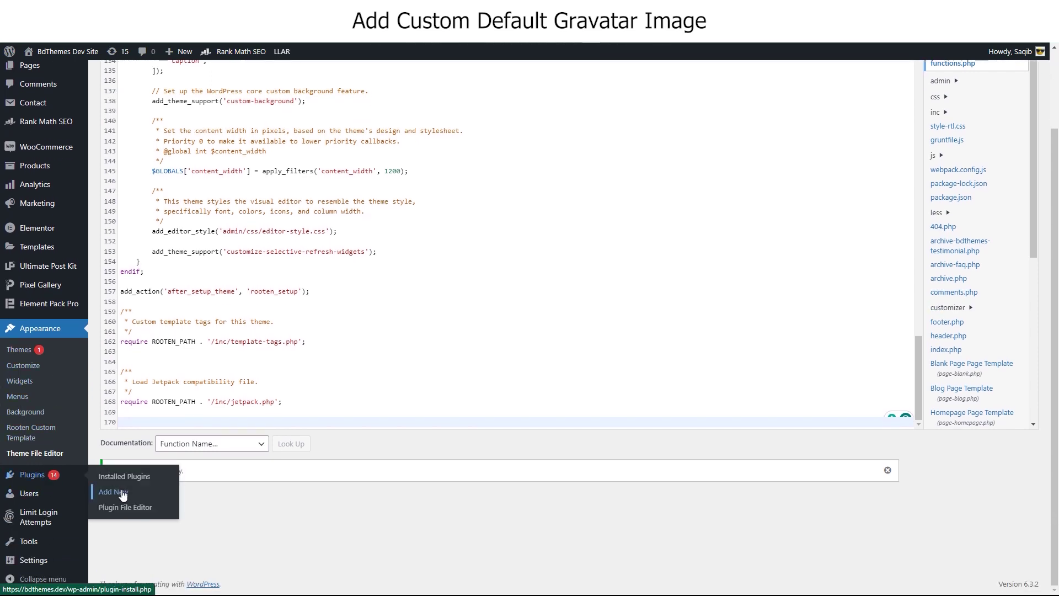
{"action": "left_click", "coordinate": [121, 494]}
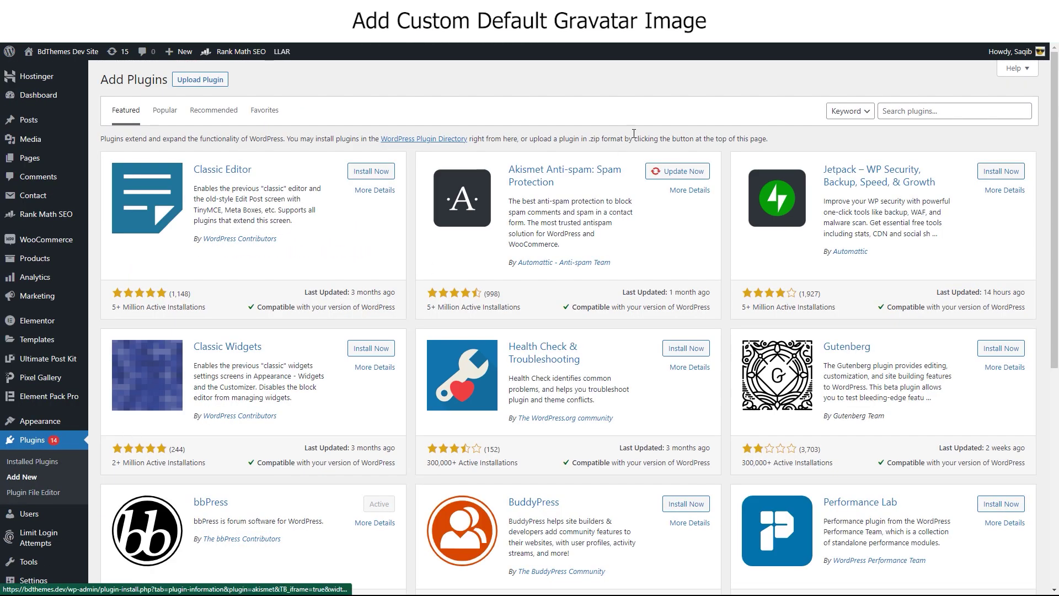
- Search the plugin directory for wpcode and install the WPCode plugin
{"action": "left_click", "coordinate": [902, 110]}
{"action": "type", "text": "wp"}
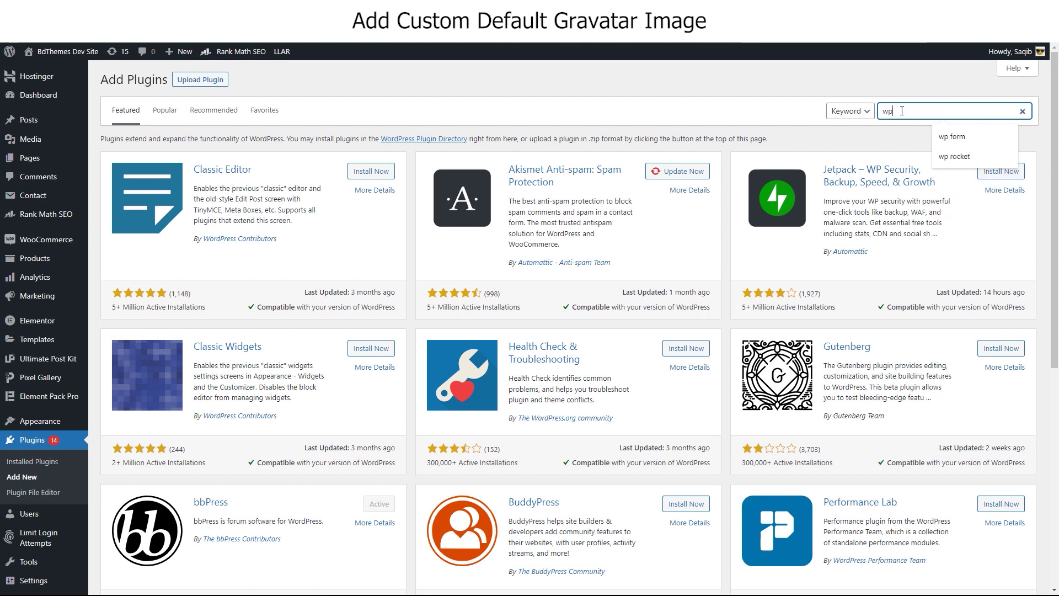
{"action": "type", "text": "code"}
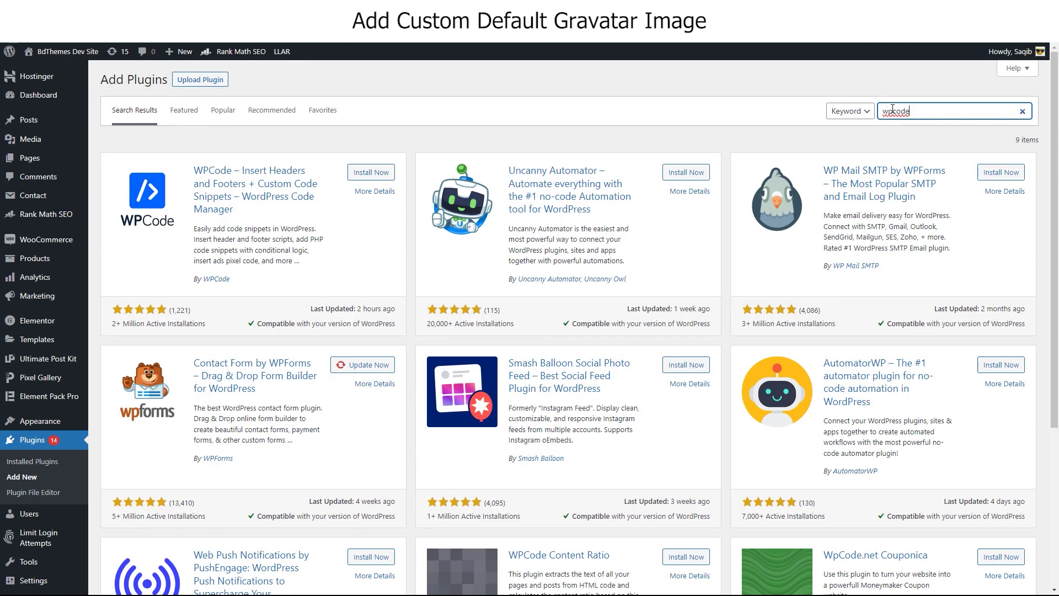
{"action": "left_click", "coordinate": [372, 173]}
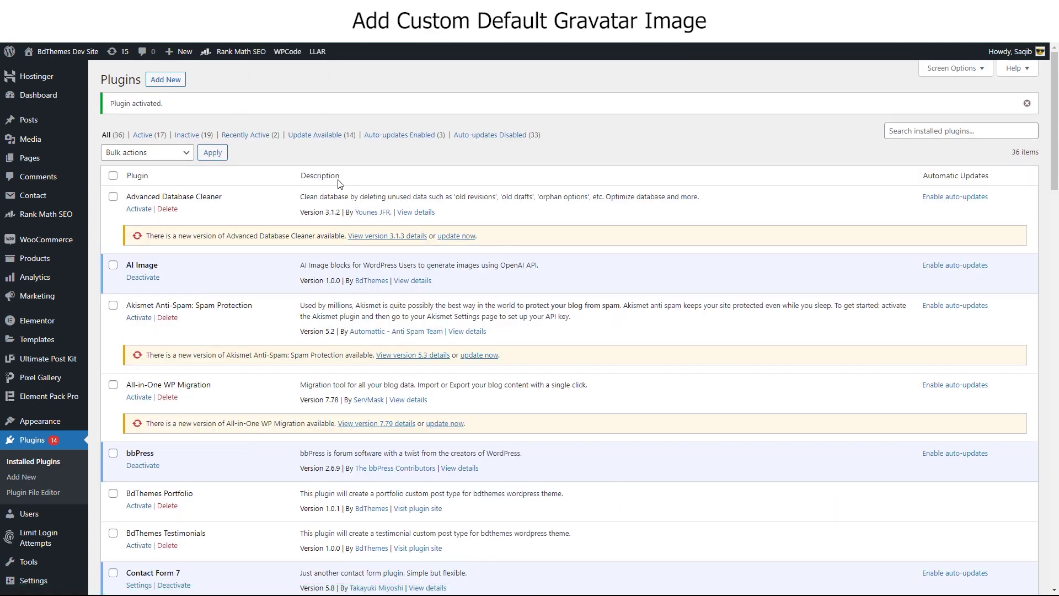
{"action": "scroll", "coordinate": [40, 573], "scroll_direction": "down", "scroll_amount": 4}
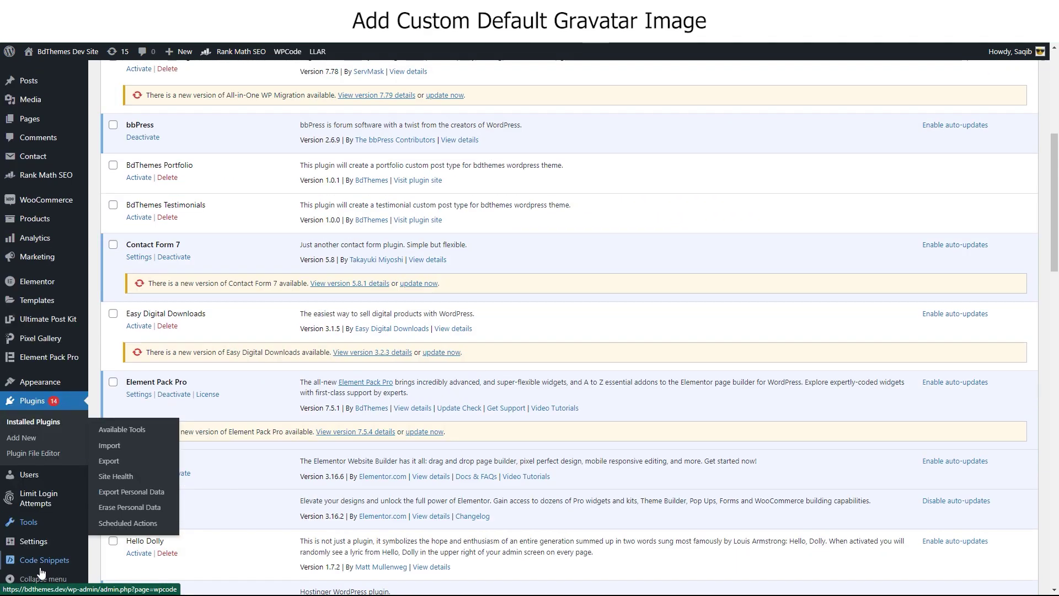
{"action": "scroll", "coordinate": [41, 573], "scroll_direction": "down", "scroll_amount": 1}
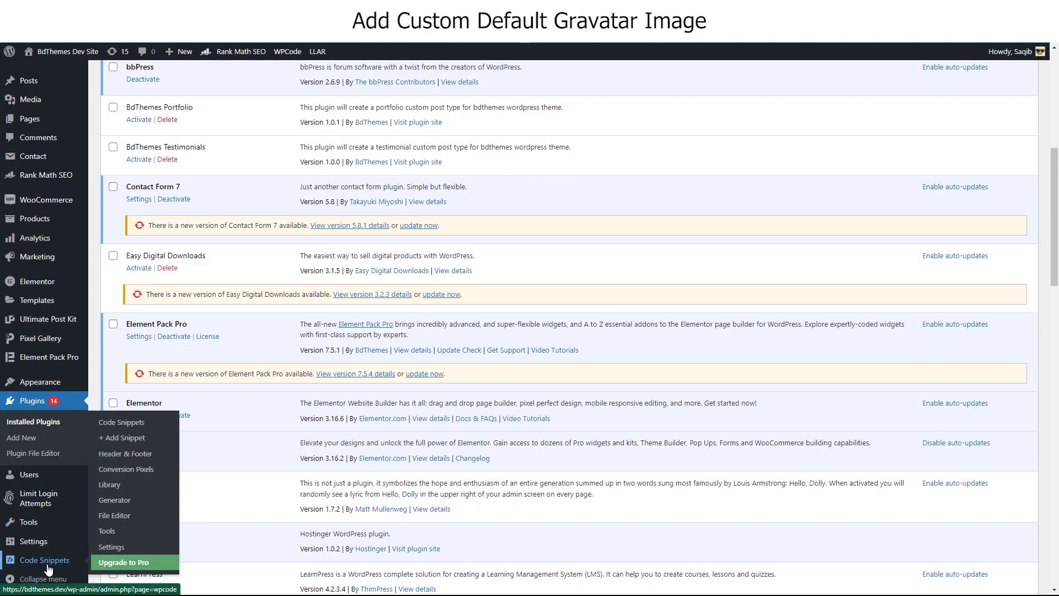
- Create a blank custom WPCode snippet and paste the custom_gravatar function with the Emoji.png URL
{"action": "left_click", "coordinate": [47, 561]}
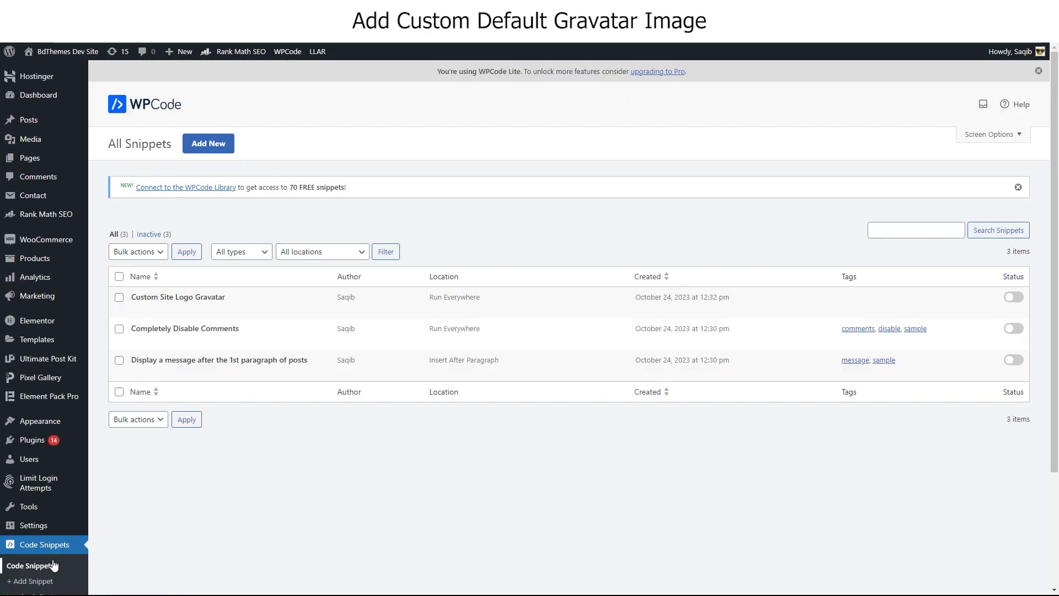
{"action": "left_click", "coordinate": [225, 151]}
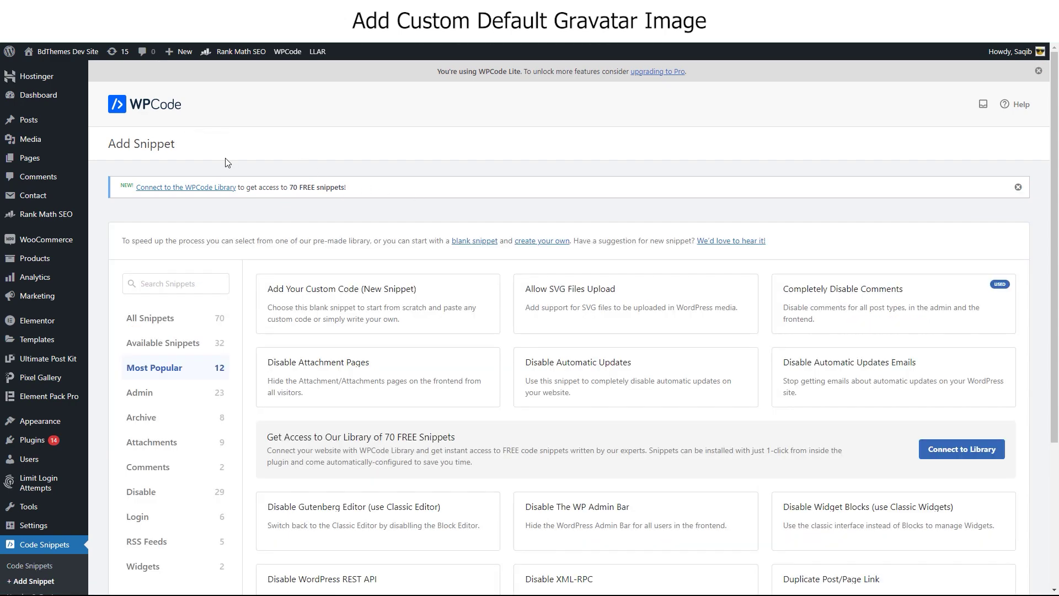
{"action": "mouse_move", "coordinate": [377, 302]}
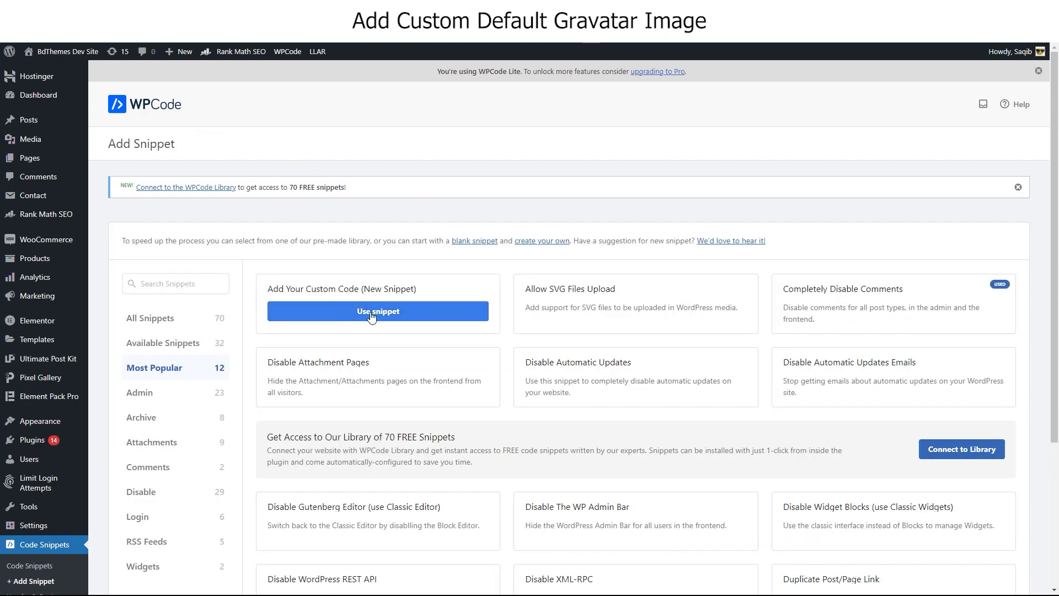
{"action": "left_click", "coordinate": [372, 317]}
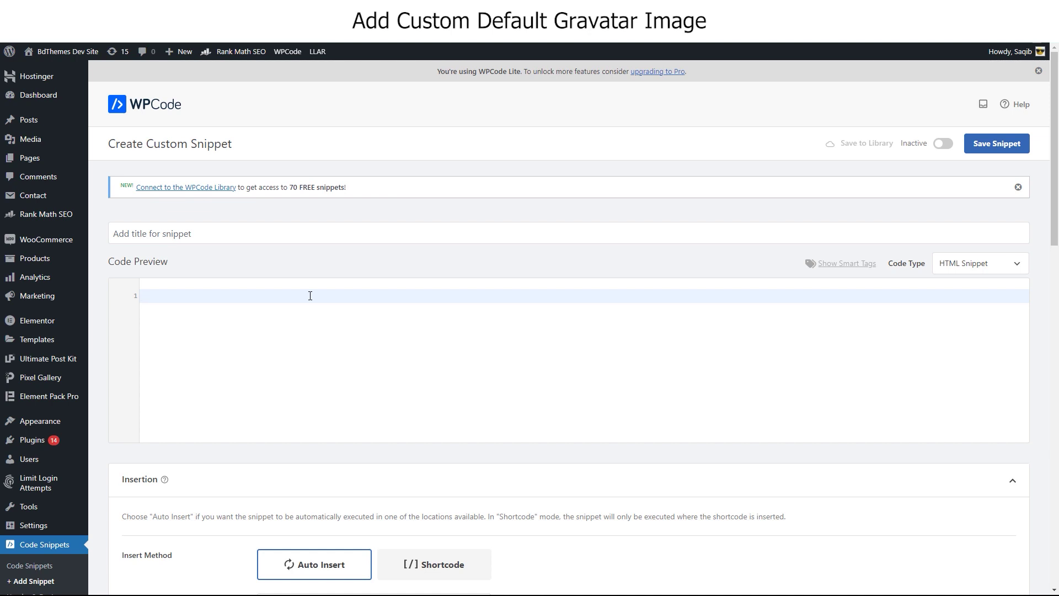
{"action": "type", "text": "add_filter( 'avatar_defaults', 'custom_gravatar' );  function custom_gravatar ($avatar_defaults) {  $myavatar = 'https://bdthemes.dev/wp-content/uploads/2023/10/Emoji.png';  $avatar_defaults[$myavatar] = \"Default Gravatar\";  return $avatar_defaults;  }"}
{"action": "scroll", "coordinate": [194, 358], "scroll_direction": "up", "scroll_amount": 1}
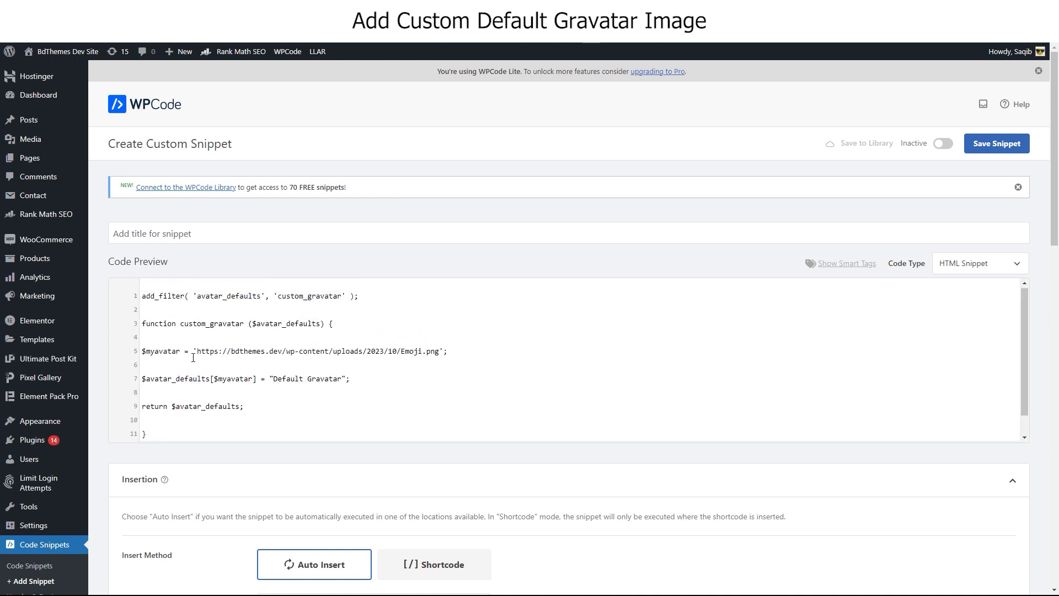
{"action": "left_click_drag", "start_coordinate": [197, 351], "coordinate": [443, 355]}
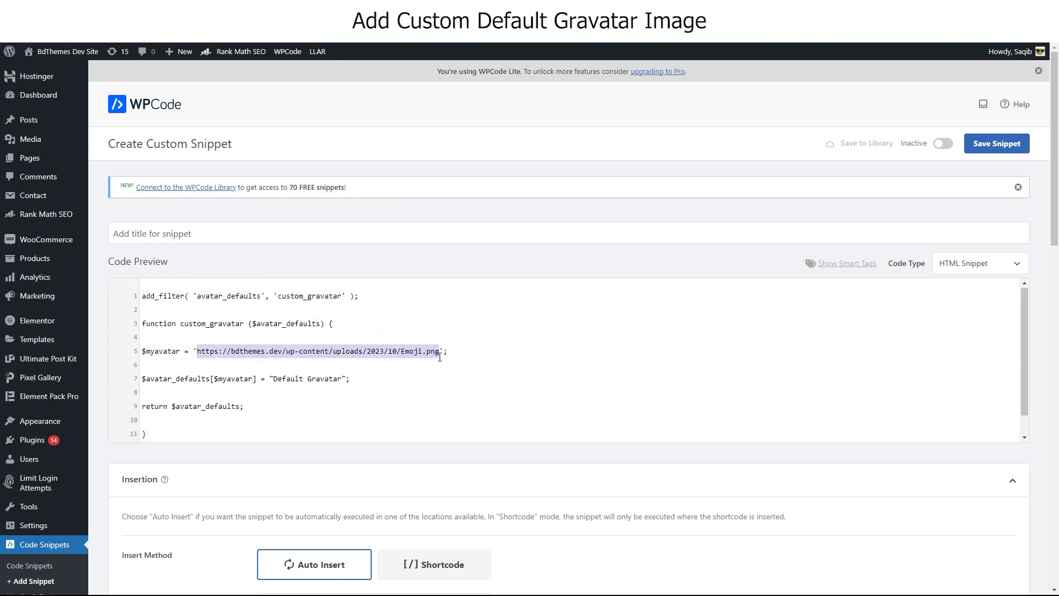
{"action": "left_click", "coordinate": [548, 354]}
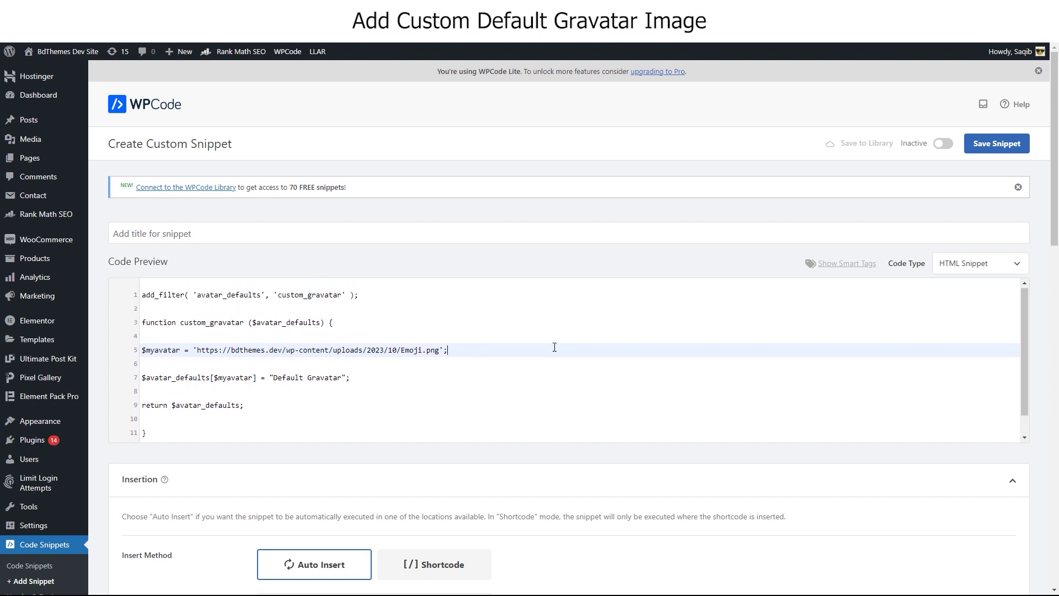
- Set the snippet's Code Type to PHP Snippet
{"action": "left_click", "coordinate": [965, 270]}
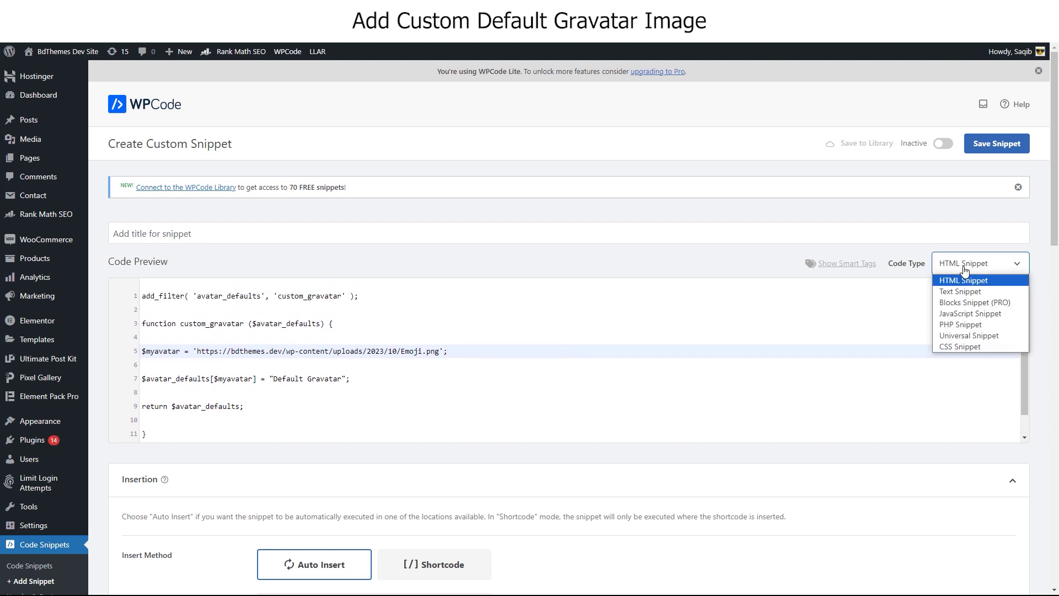
{"action": "left_click", "coordinate": [970, 326]}
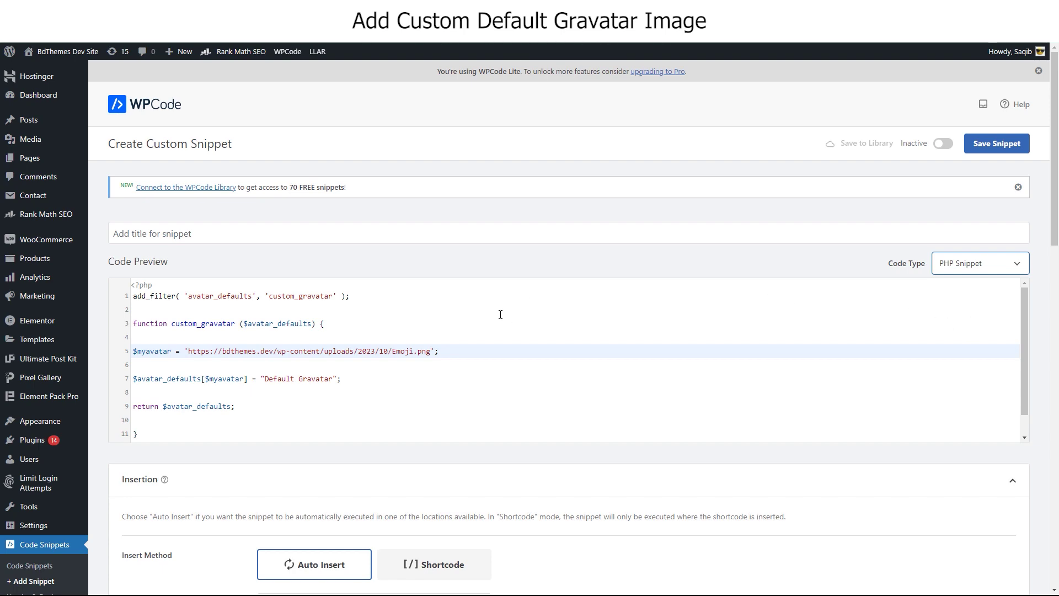
{"action": "scroll", "coordinate": [500, 314], "scroll_direction": "down", "scroll_amount": 1}
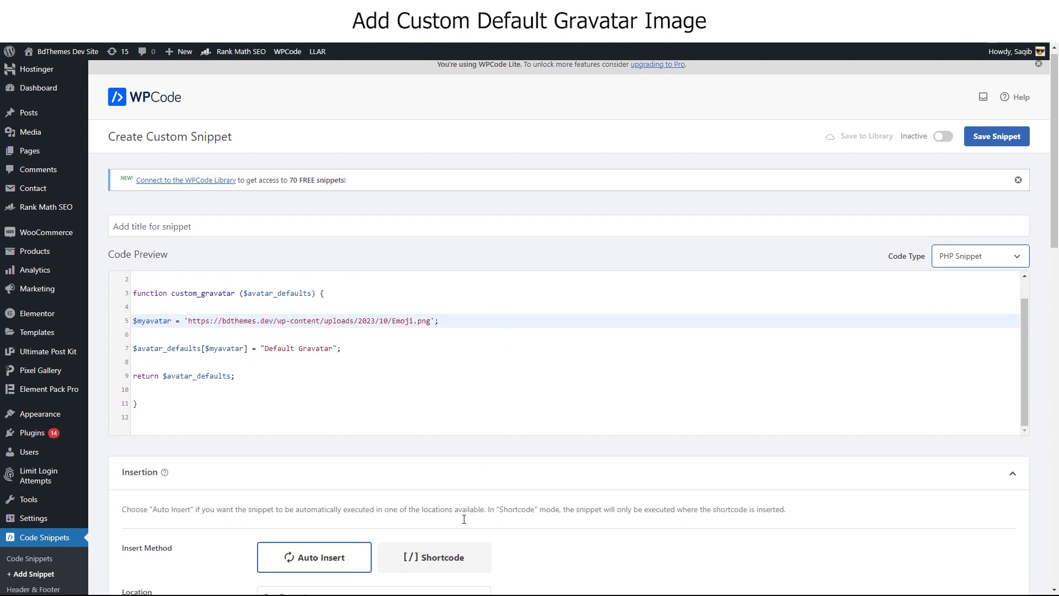
{"action": "scroll", "coordinate": [464, 364], "scroll_direction": "down", "scroll_amount": 3}
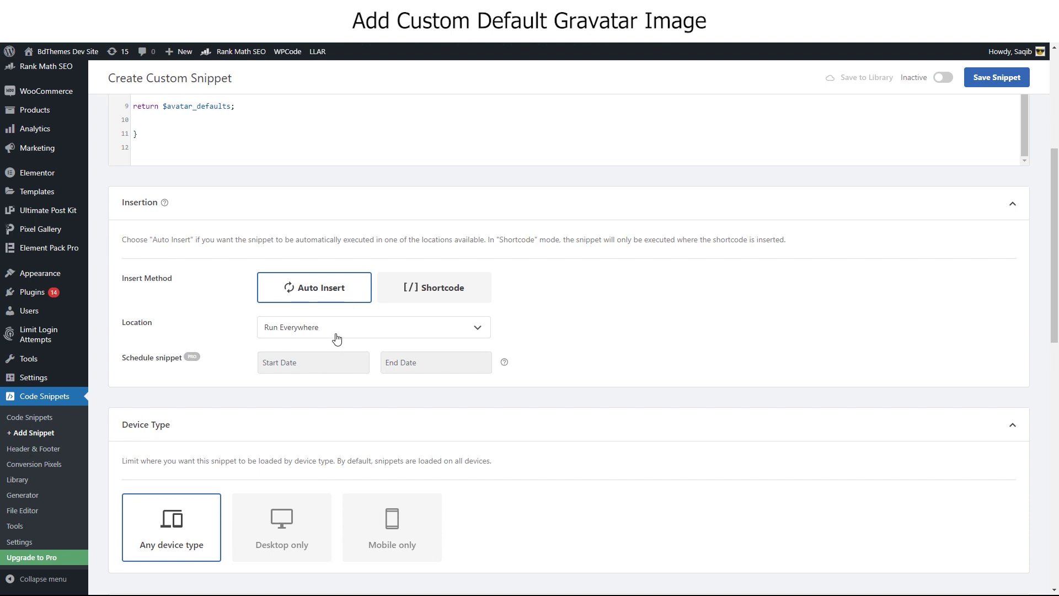
{"action": "scroll", "coordinate": [838, 291], "scroll_direction": "up", "scroll_amount": 3}
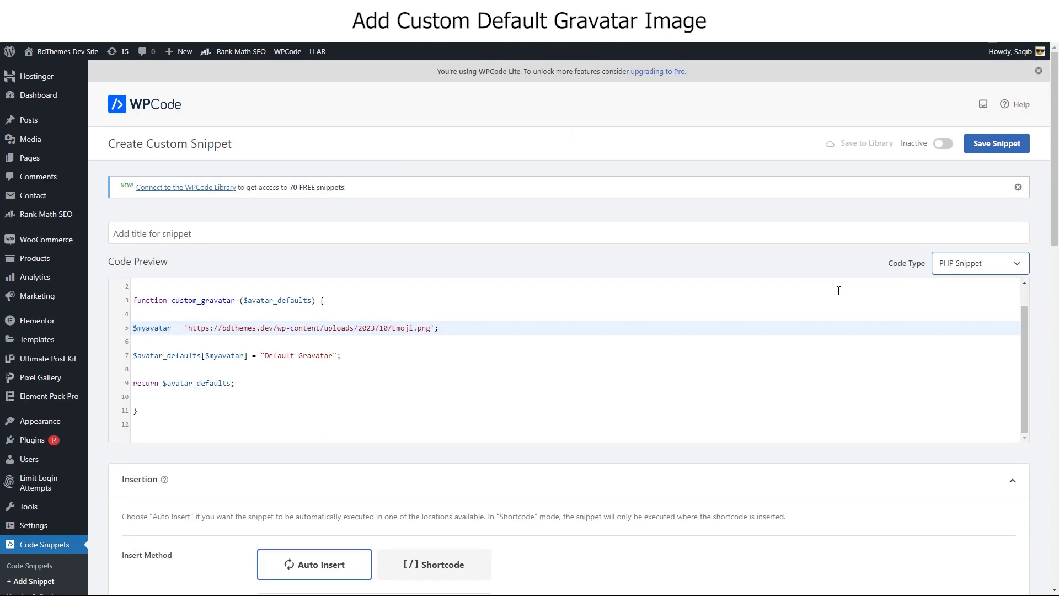
- Activate and save the gravatar snippet, then return to the All Snippets list
{"action": "left_click", "coordinate": [940, 147]}
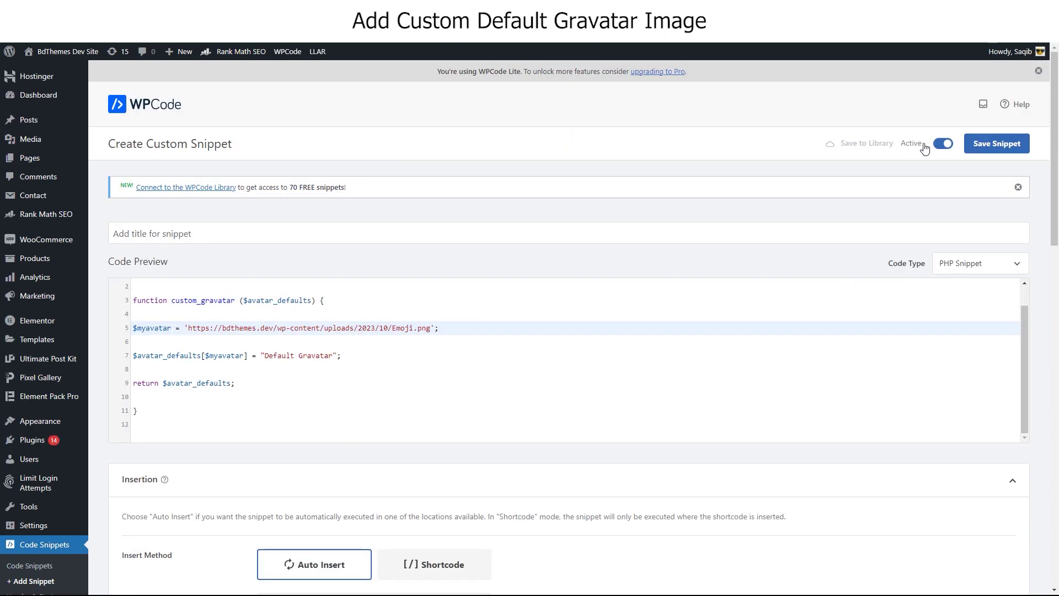
{"action": "left_click", "coordinate": [998, 143]}
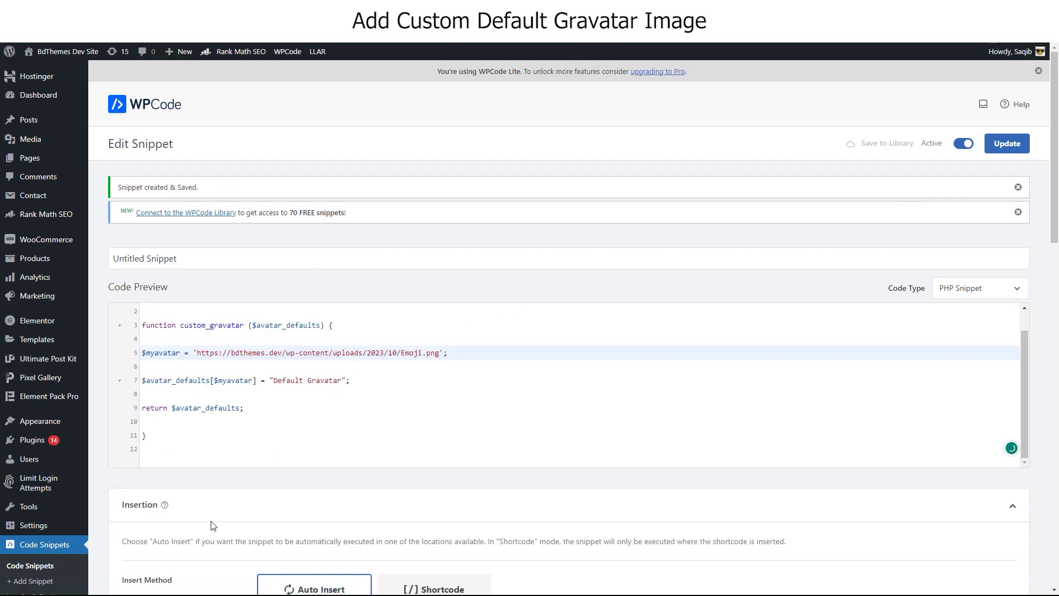
{"action": "scroll", "coordinate": [211, 525], "scroll_direction": "down", "scroll_amount": 3}
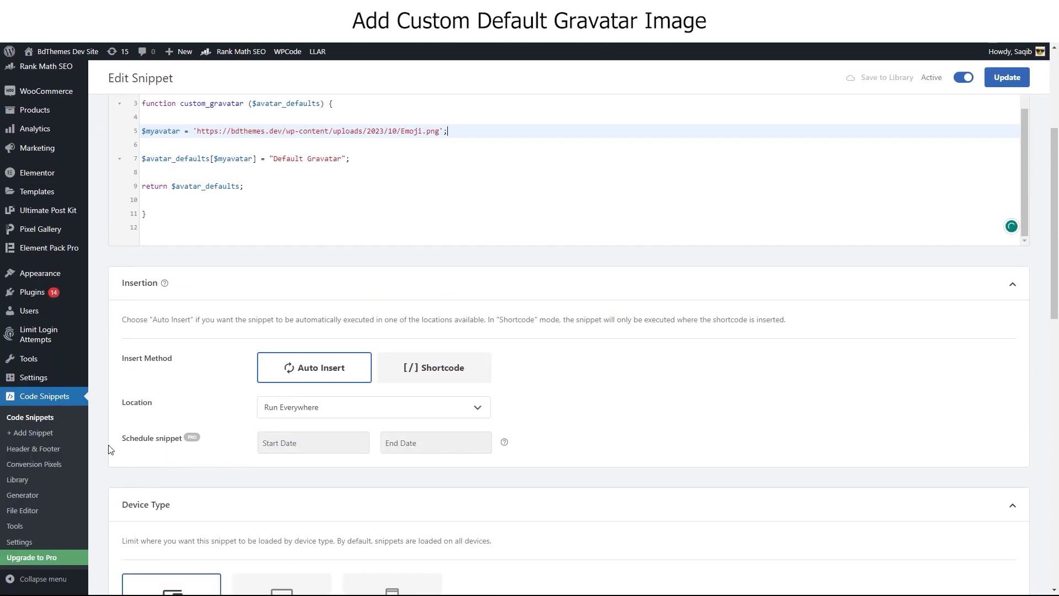
{"action": "left_click", "coordinate": [38, 421]}
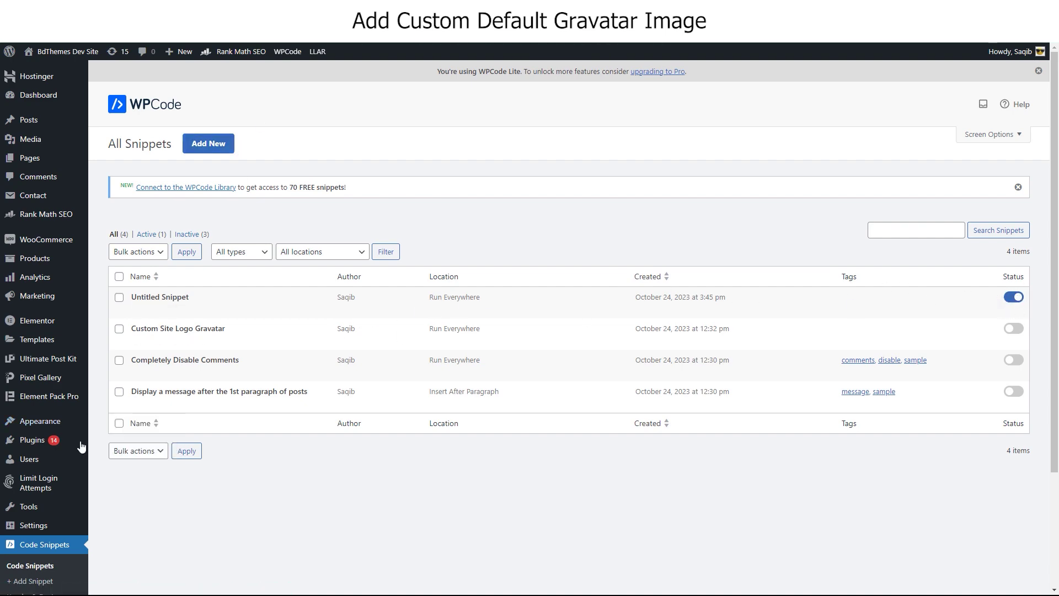
{"action": "scroll", "coordinate": [21, 549], "scroll_direction": "down", "scroll_amount": 3}
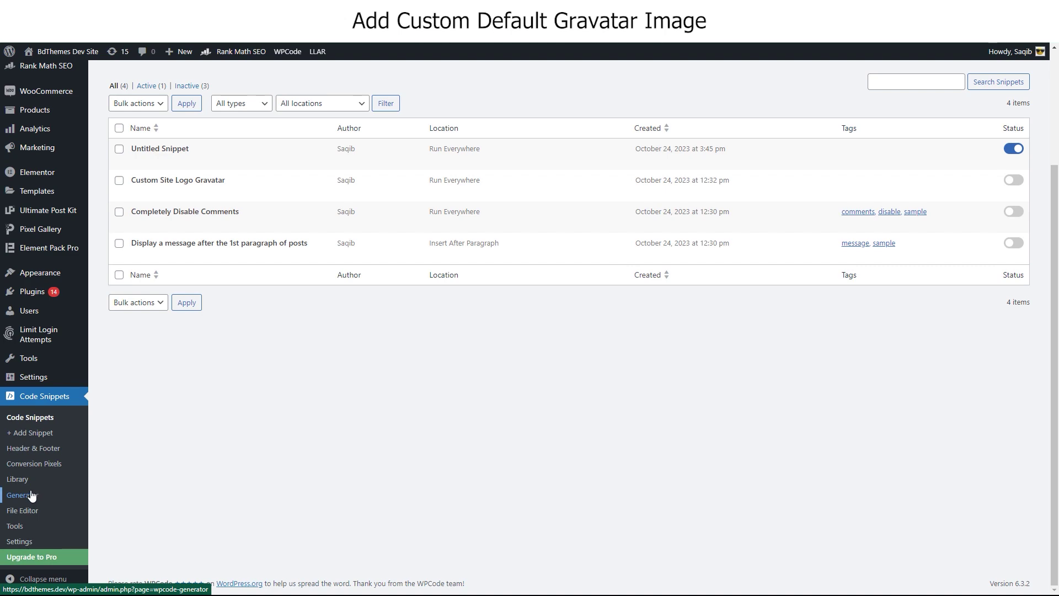
{"action": "mouse_move", "coordinate": [33, 525]}
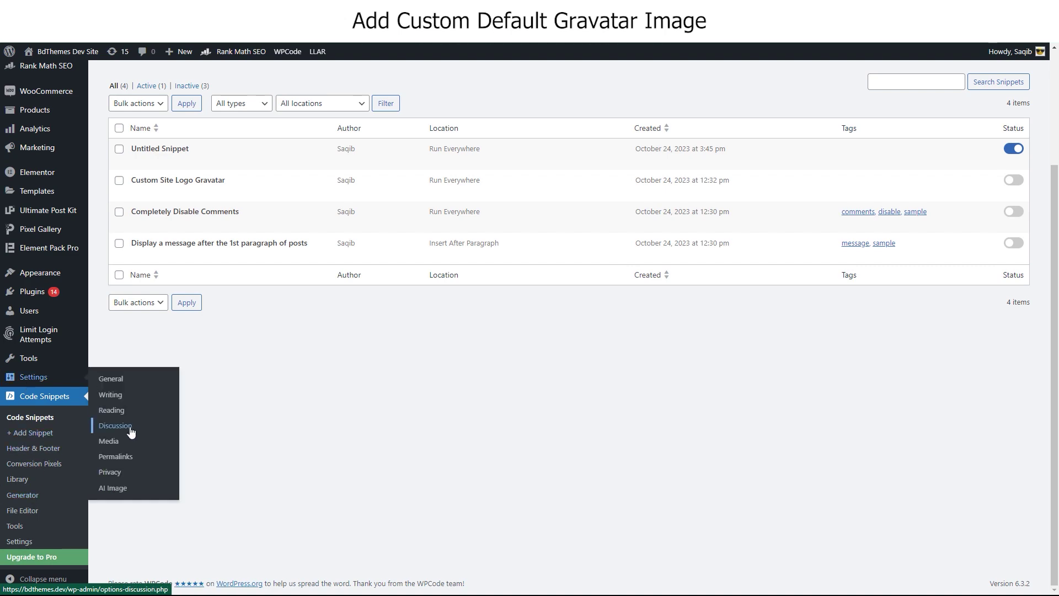
- Save Discussion settings with Default Gravatar as the default avatar
{"action": "left_click", "coordinate": [114, 425]}
{"action": "scroll", "coordinate": [383, 428], "scroll_direction": "down", "scroll_amount": 10}
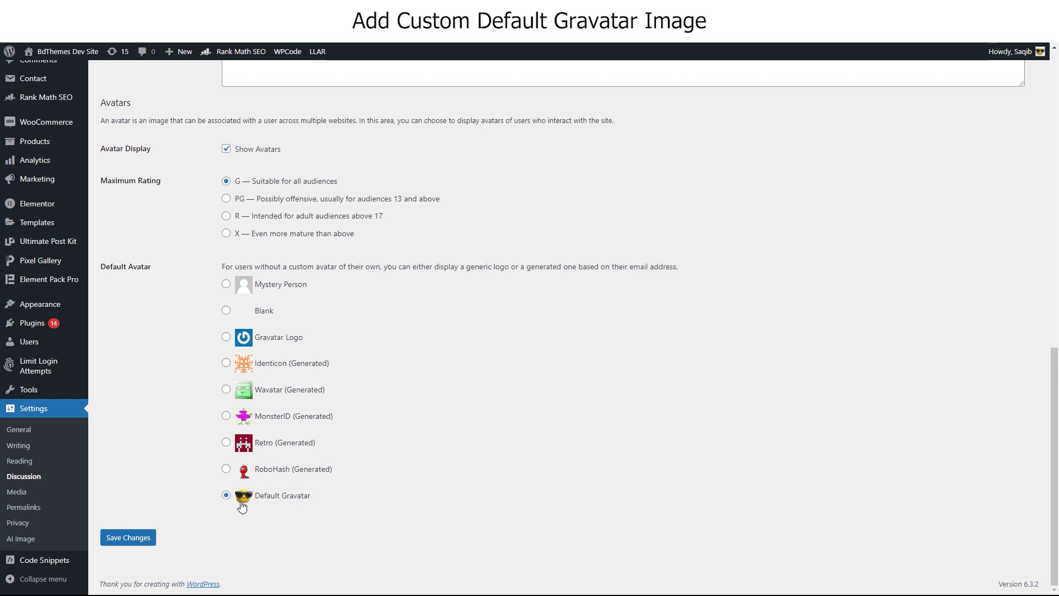
{"action": "left_click", "coordinate": [128, 536]}
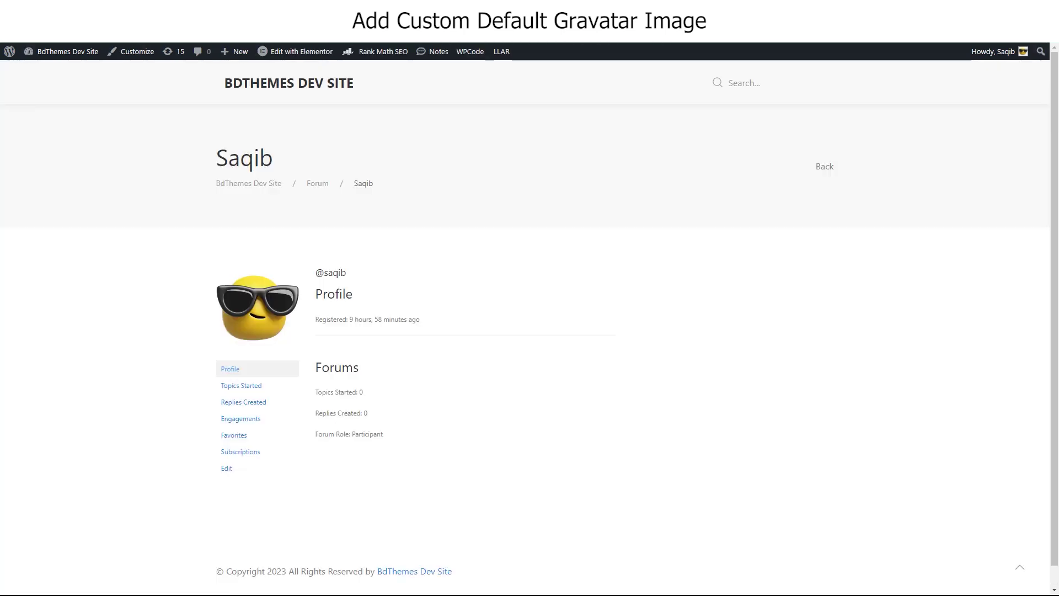